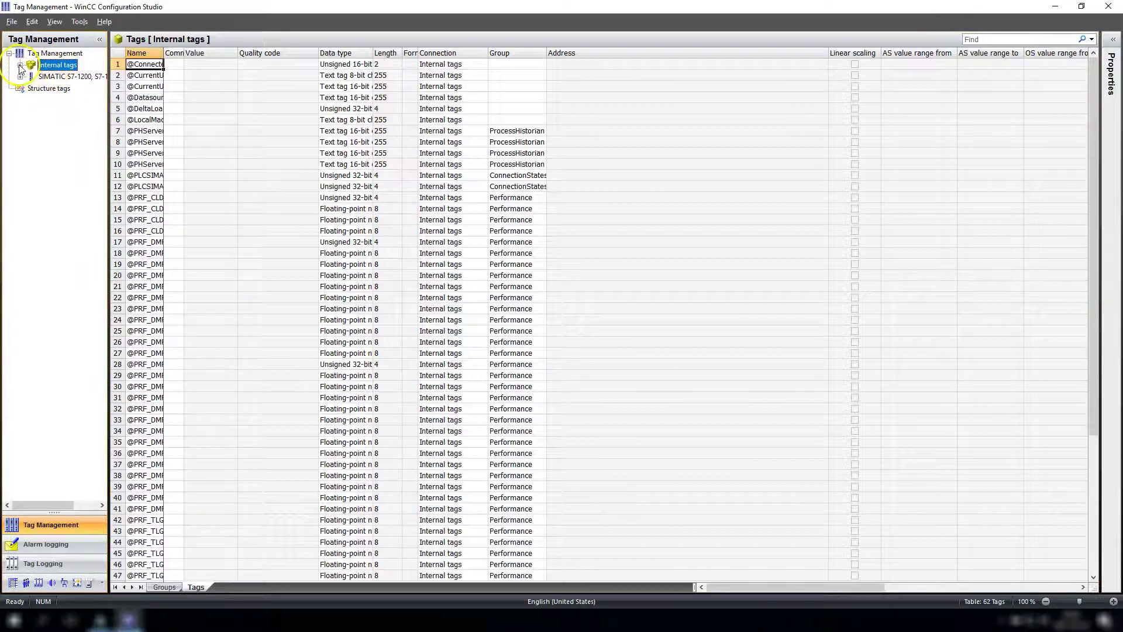
Create a tag group named TAGS_OPC_SERVER_TEST under Internal tags.
left_click(20, 66)
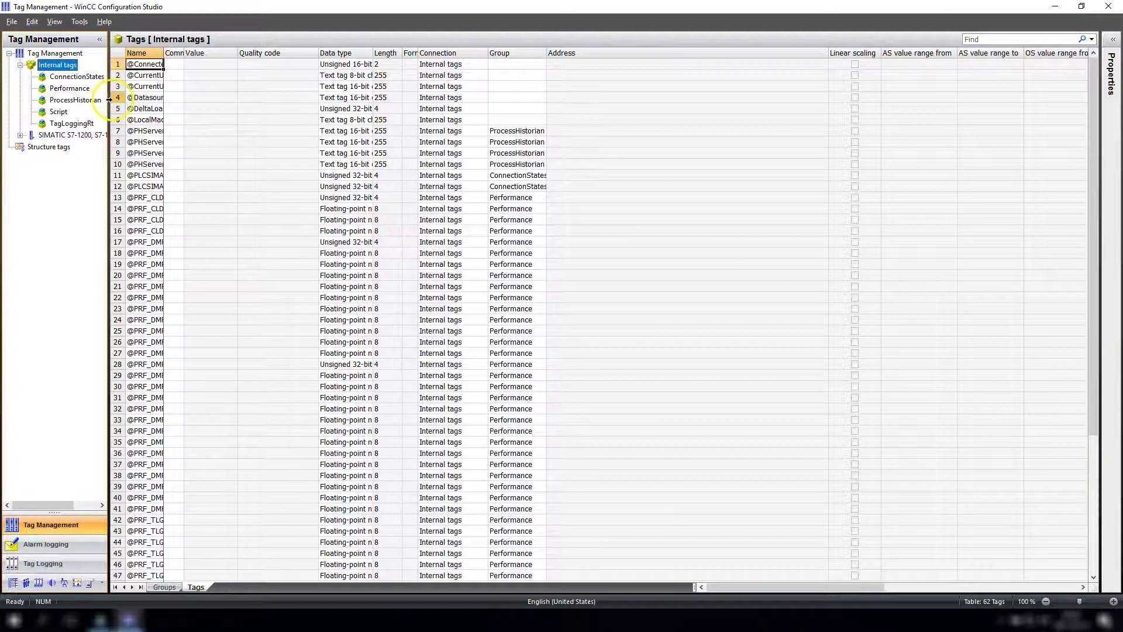
left_click_drag(109, 100, 200, 100)
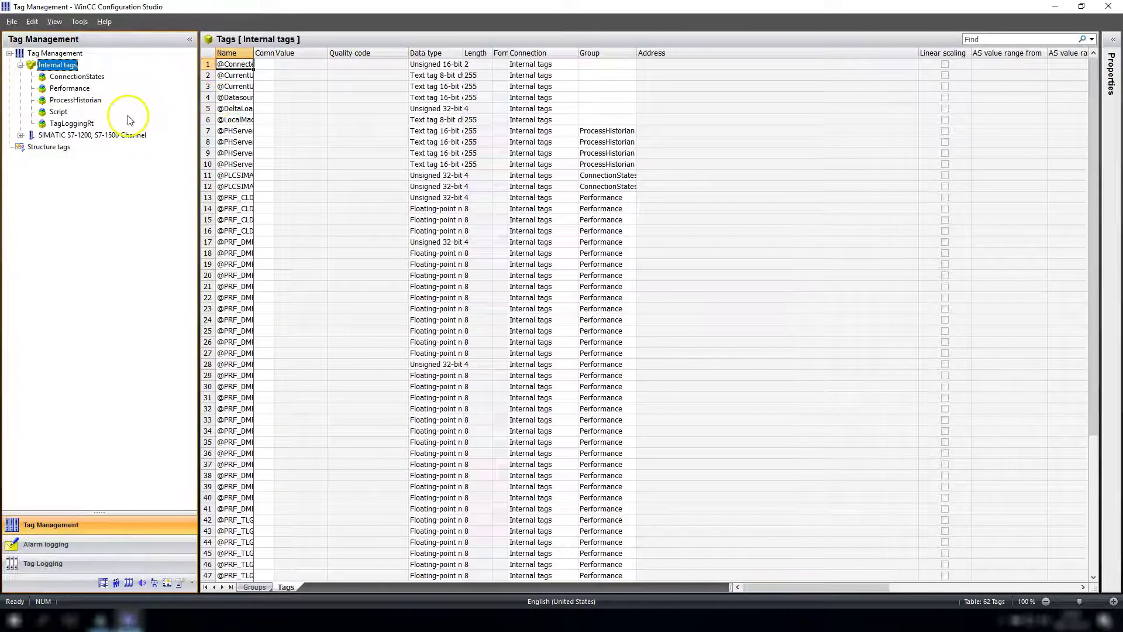
right_click(48, 66)
left_click(75, 74)
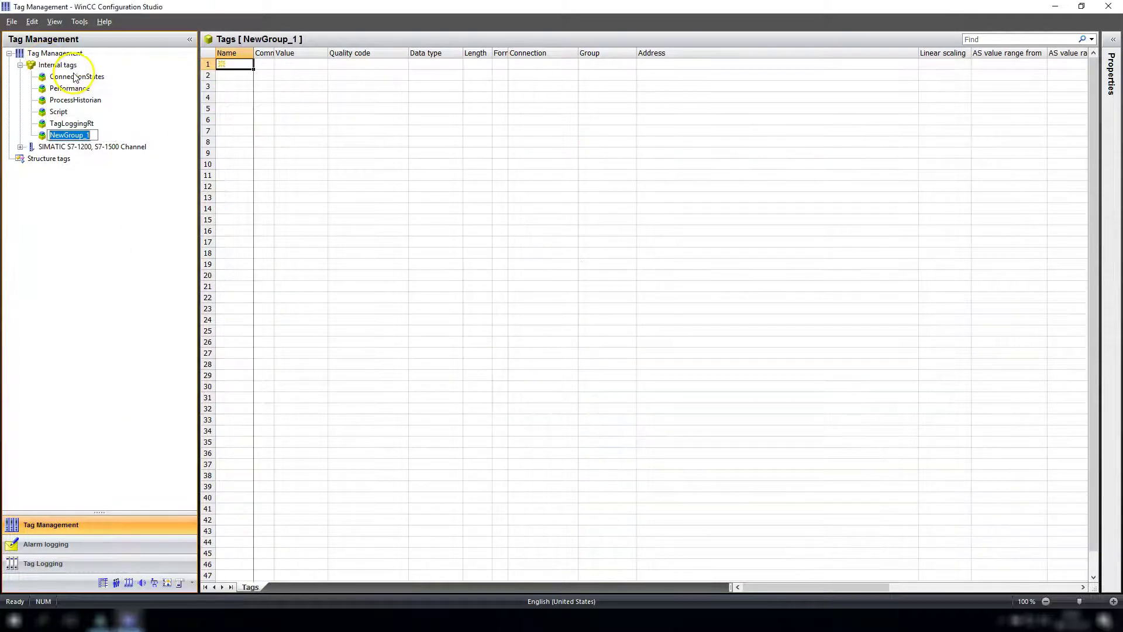
type("TAGS")
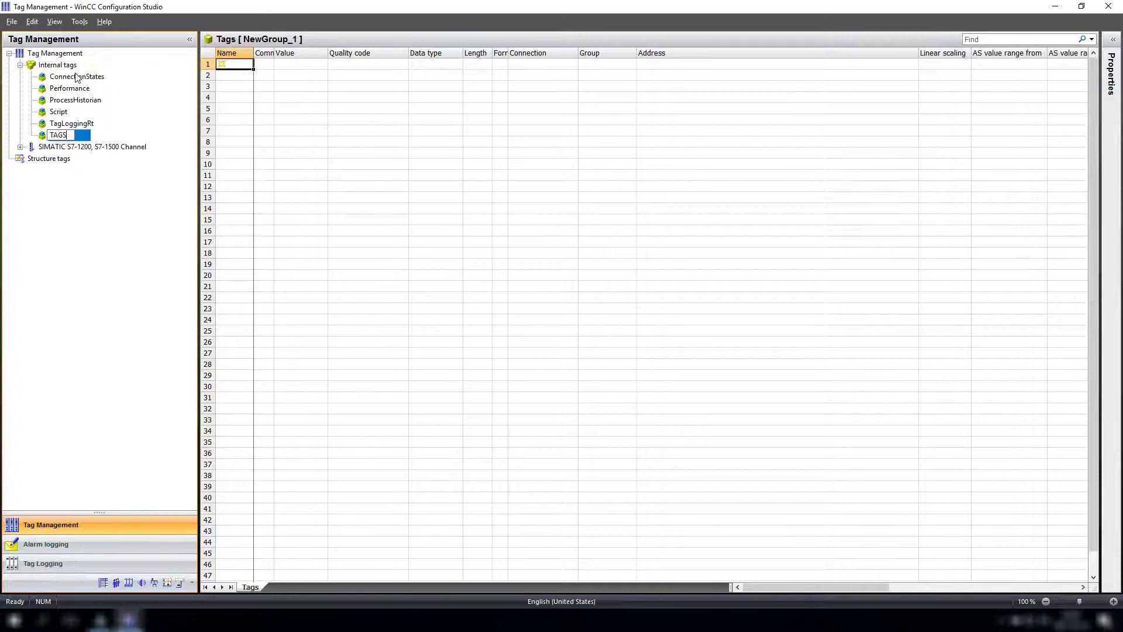
type("_OPC_")
type("SERVER_TEST")
key("Return")
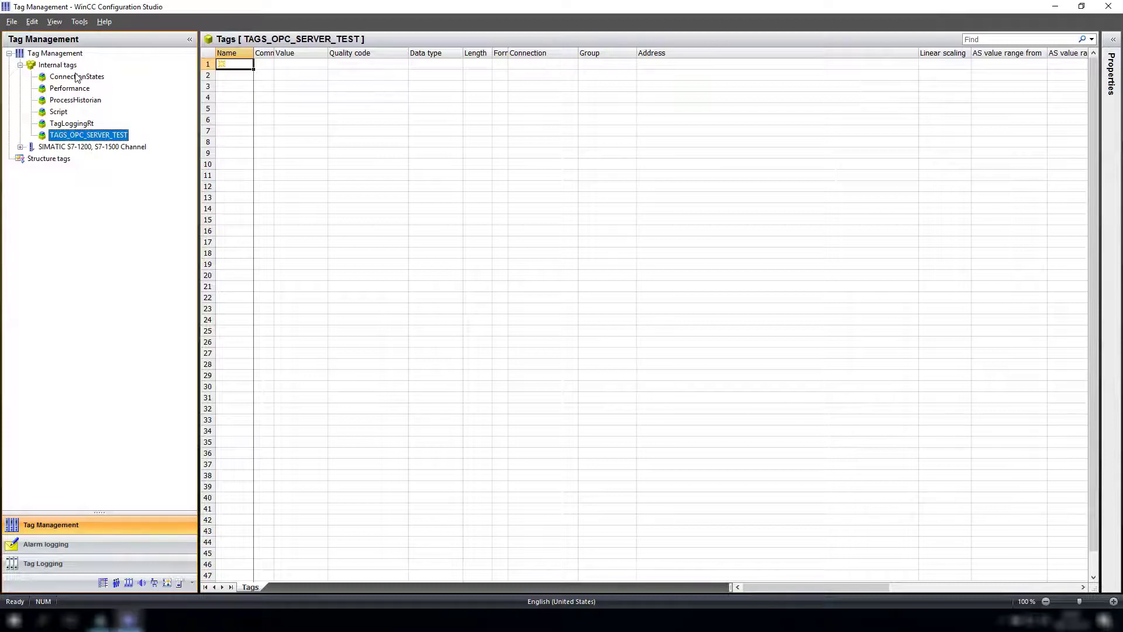
Add Tag1 to the TAGS_OPC_SERVER_TEST group and fill the series down to Tag10.
left_click_drag(256, 53, 355, 55)
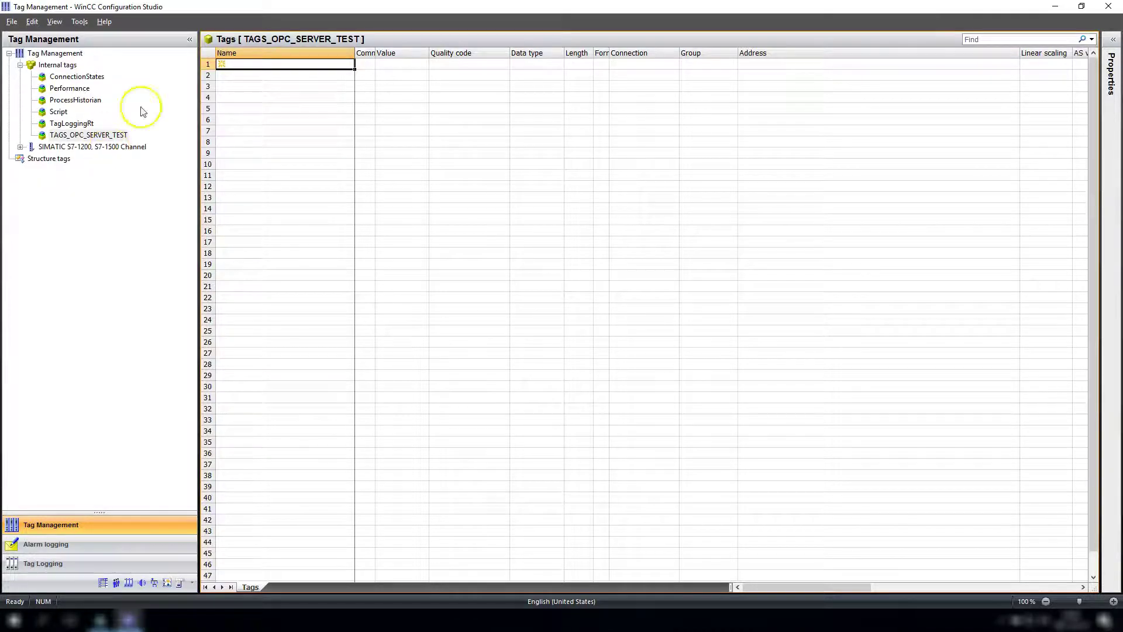
left_click(258, 65)
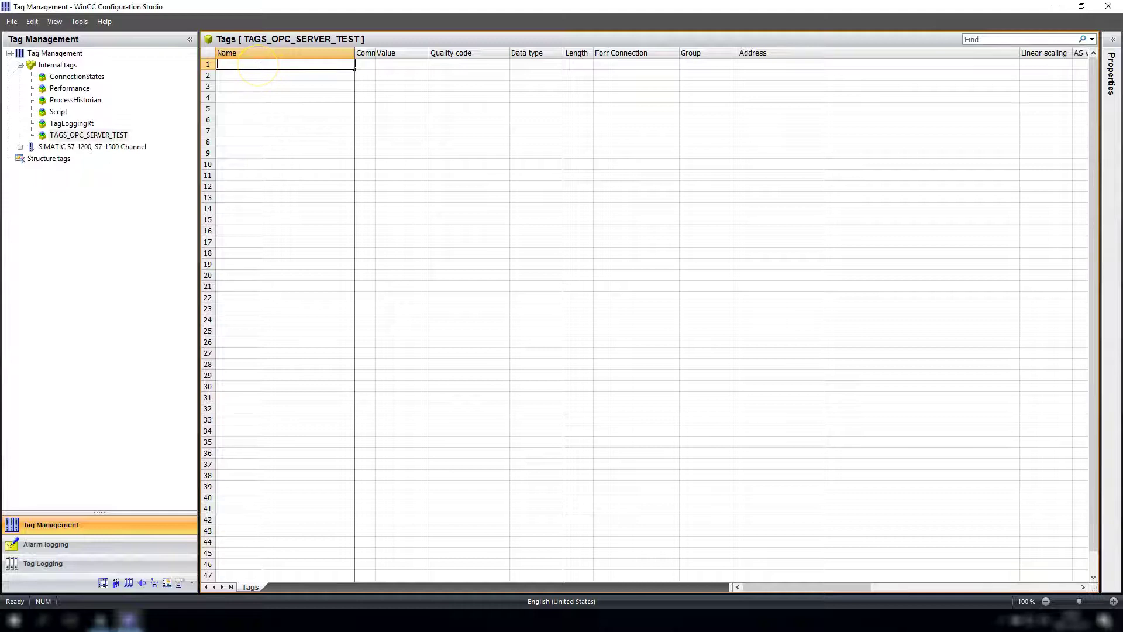
type("Tag1")
key("Return")
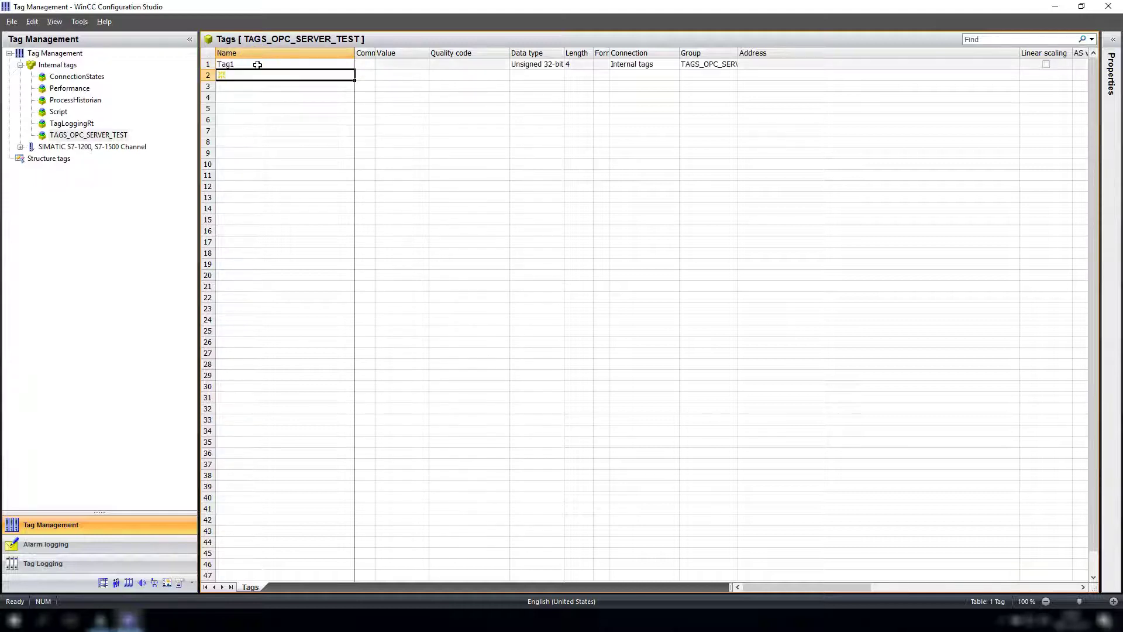
left_click_drag(358, 74, 358, 169)
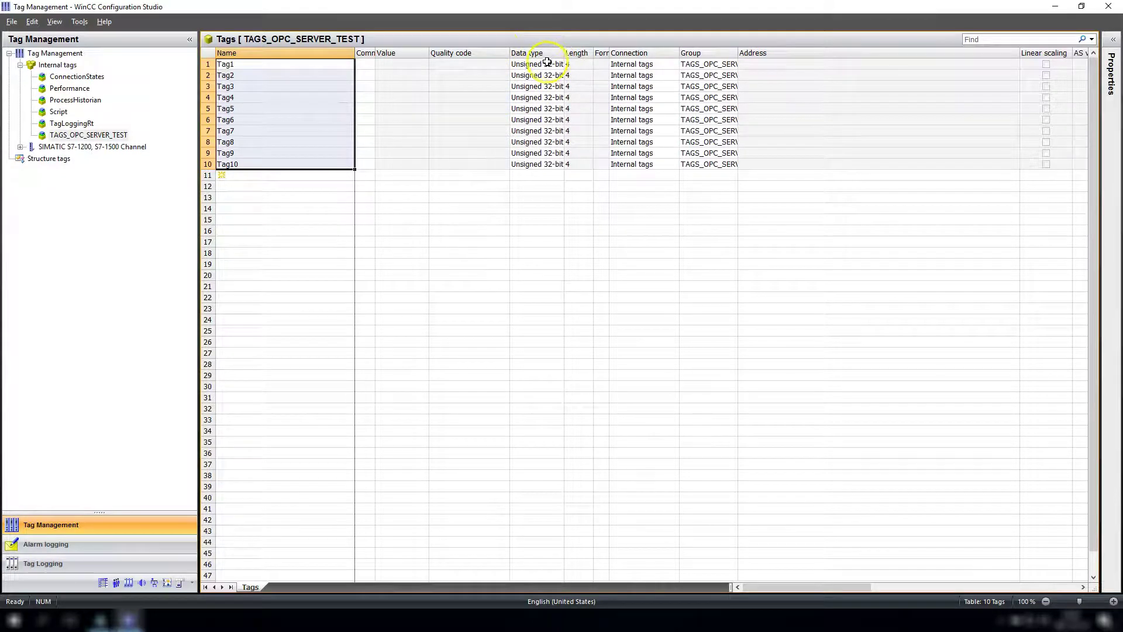
Set the data type of Tag1 through Tag5 to Floating-point number 32-bit IEEE 754.
left_click_drag(355, 52, 269, 54)
left_click(463, 65)
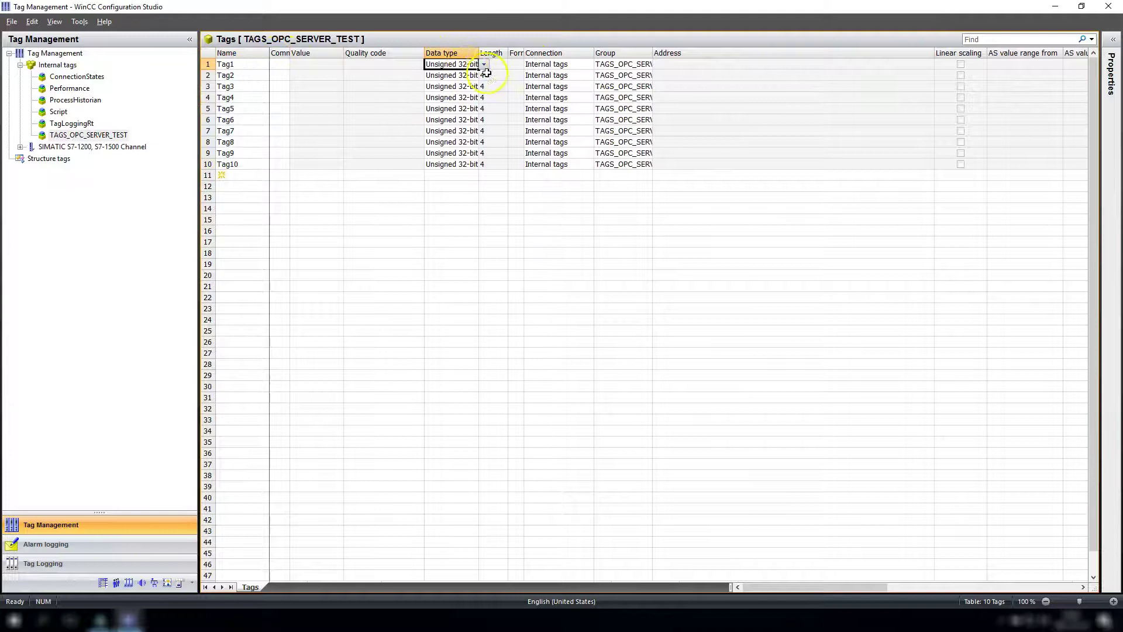
left_click(484, 64)
left_click(439, 141)
left_click_drag(479, 70, 468, 111)
Set the data type of Tag8 and Tag9 to Binary Tag and of Tag10 to Text tag 8-bit character set.
left_click(464, 120)
left_click(468, 131)
left_click(475, 142)
left_click(477, 143)
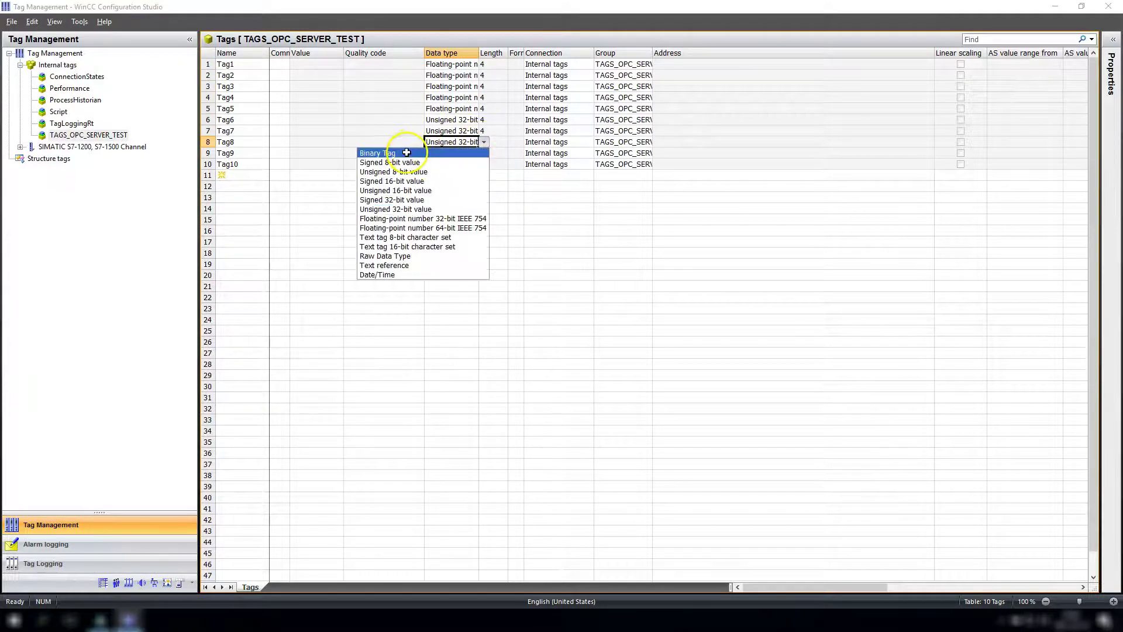
left_click(479, 153)
left_click_drag(478, 146, 477, 158)
left_click(472, 164)
left_click(474, 164)
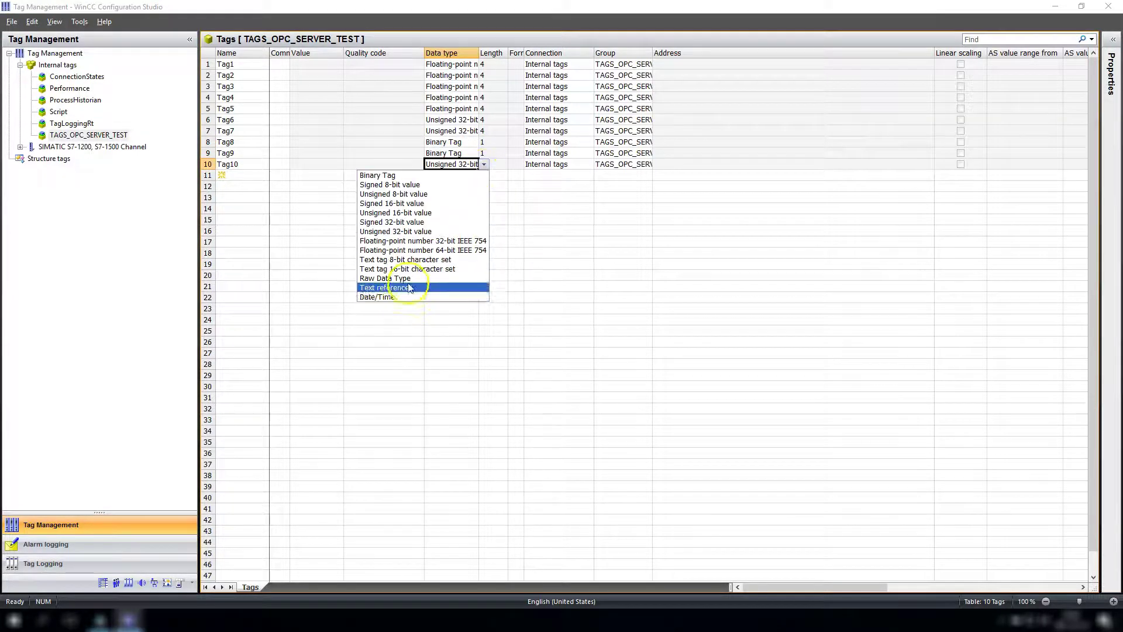
left_click(459, 259)
Narrow the Address column and enter start values 1, 2, 3, 4 and 5 for Tag1 through Tag5.
mouse_move(424, 52)
left_mouse_down()
mouse_move(386, 52)
mouse_move(552, 53)
mouse_move(445, 53)
left_mouse_up()
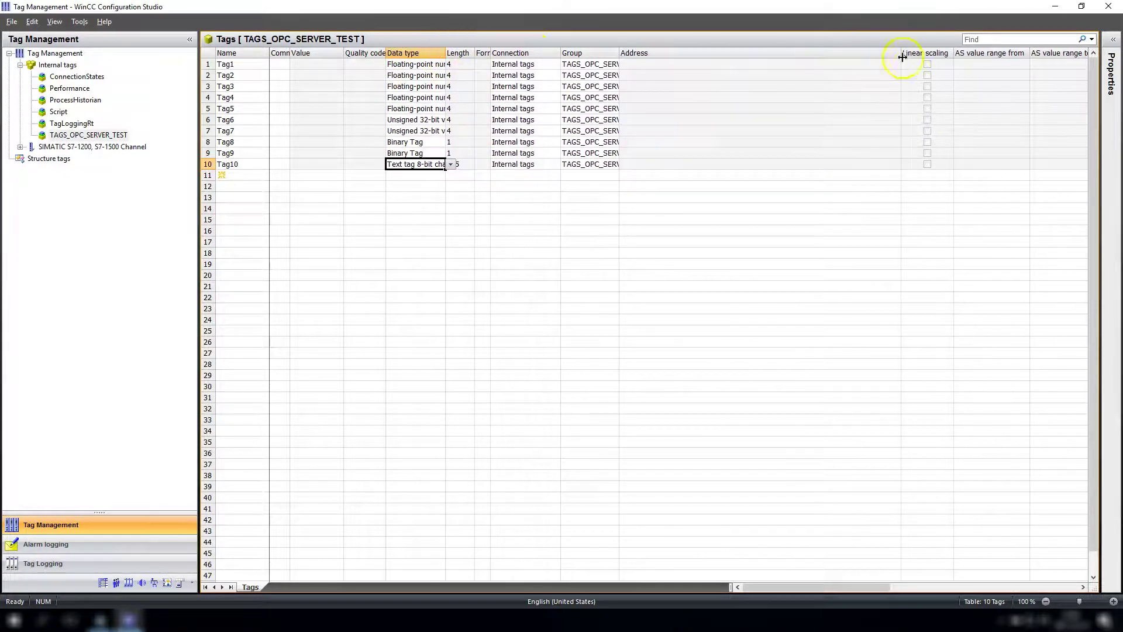
left_click_drag(902, 56, 636, 75)
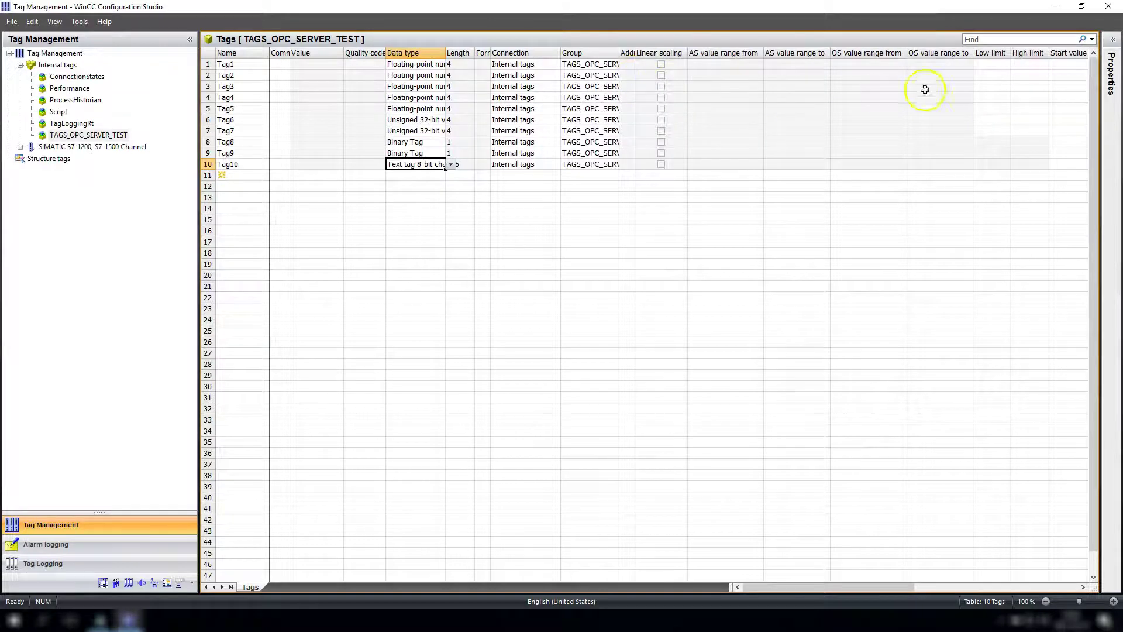
left_click(1060, 64)
type("1")
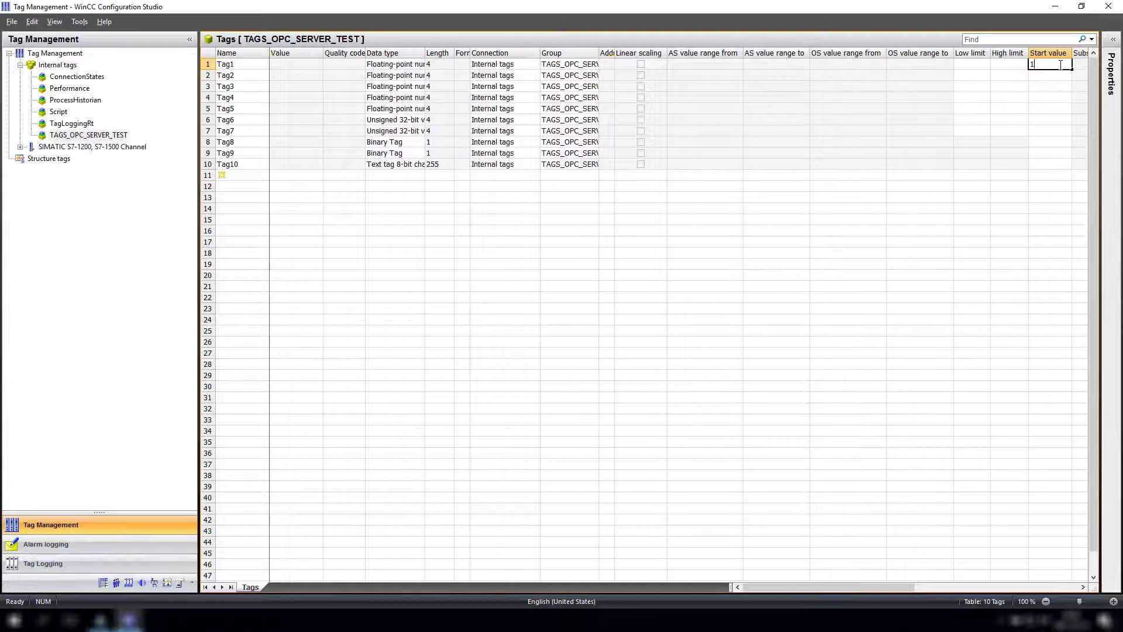
key("Return")
type("2")
key("Return")
type("3")
key("Return")
type("4")
key("Return")
type("5")
key("Return")
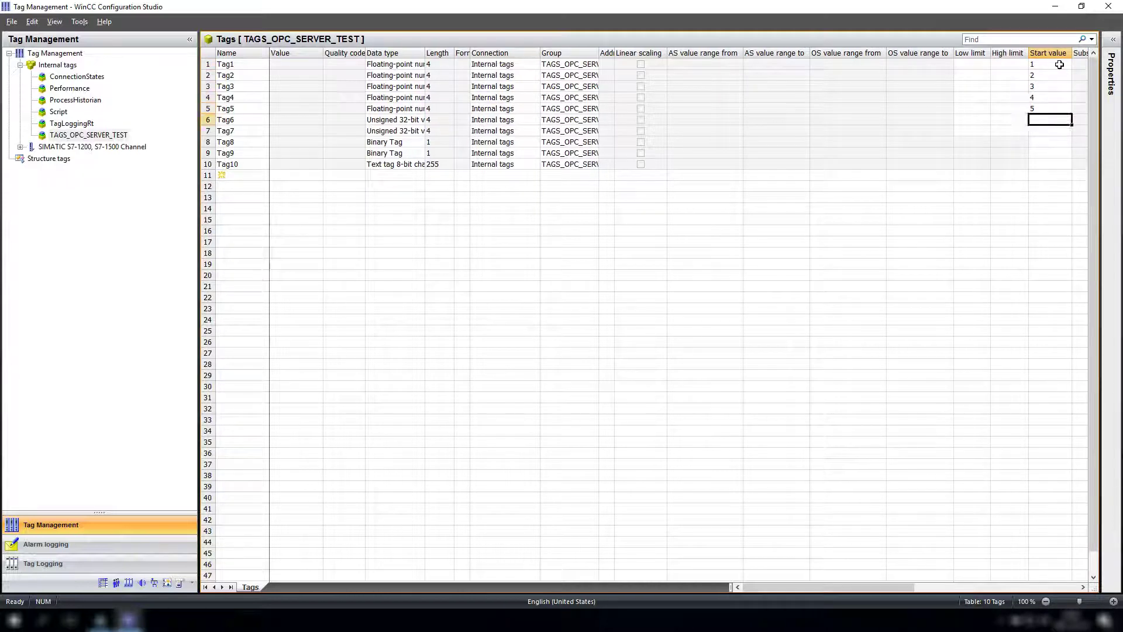
Enter start values 6, 7, 1, 0 and test for Tag6 through Tag10.
type("6")
key("Return")
type("7")
key("Return")
type("1")
key("Return")
type("0")
key("Return")
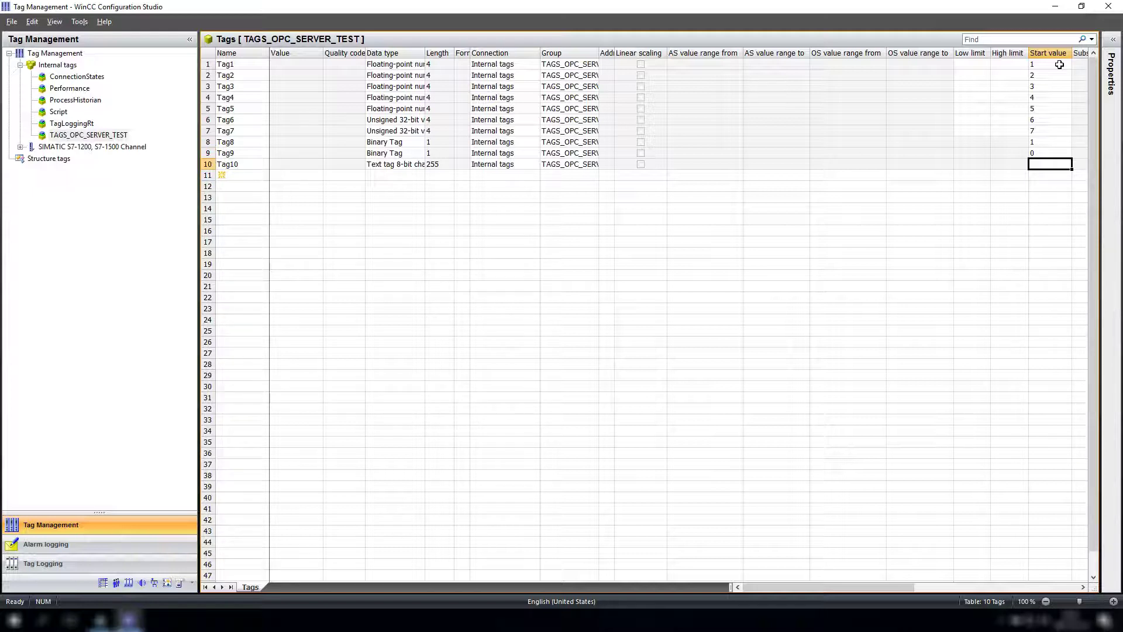
type("test")
key("Return")
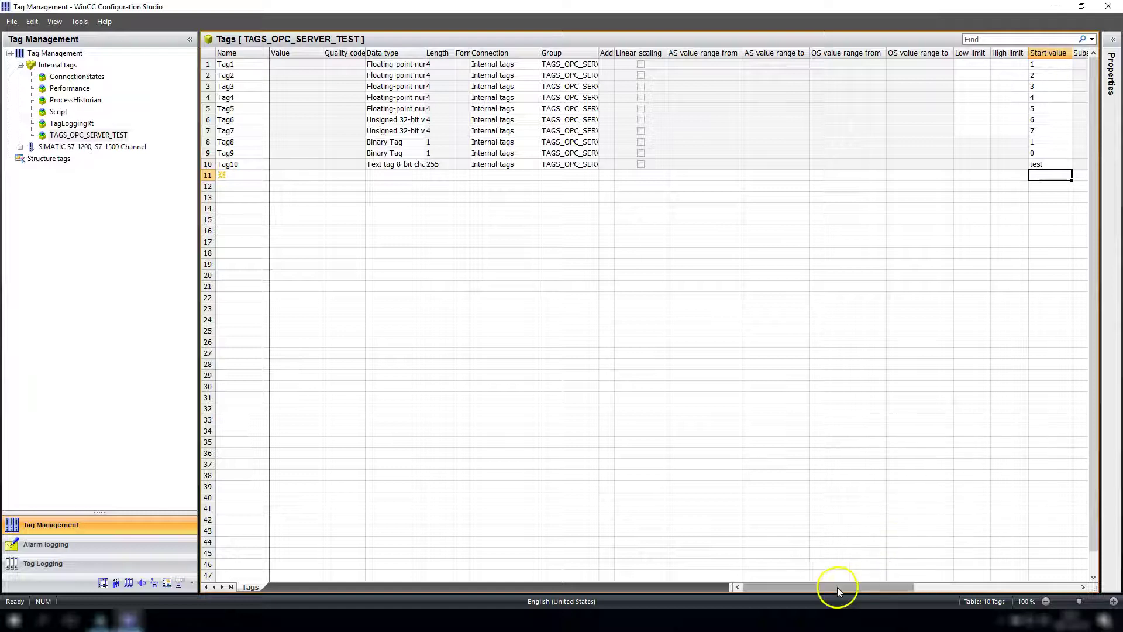
left_click_drag(837, 587, 795, 582)
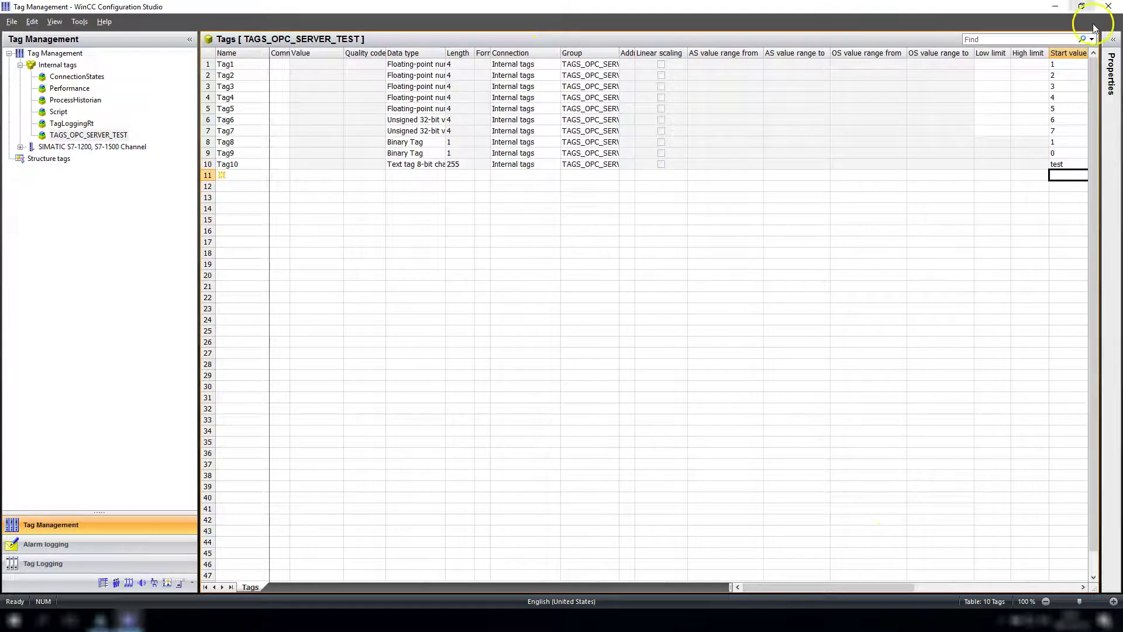
Switch to WinCC Explorer and activate the project's runtime, dismissing the licence notice and cancelling the start picture selection.
left_click(100, 619)
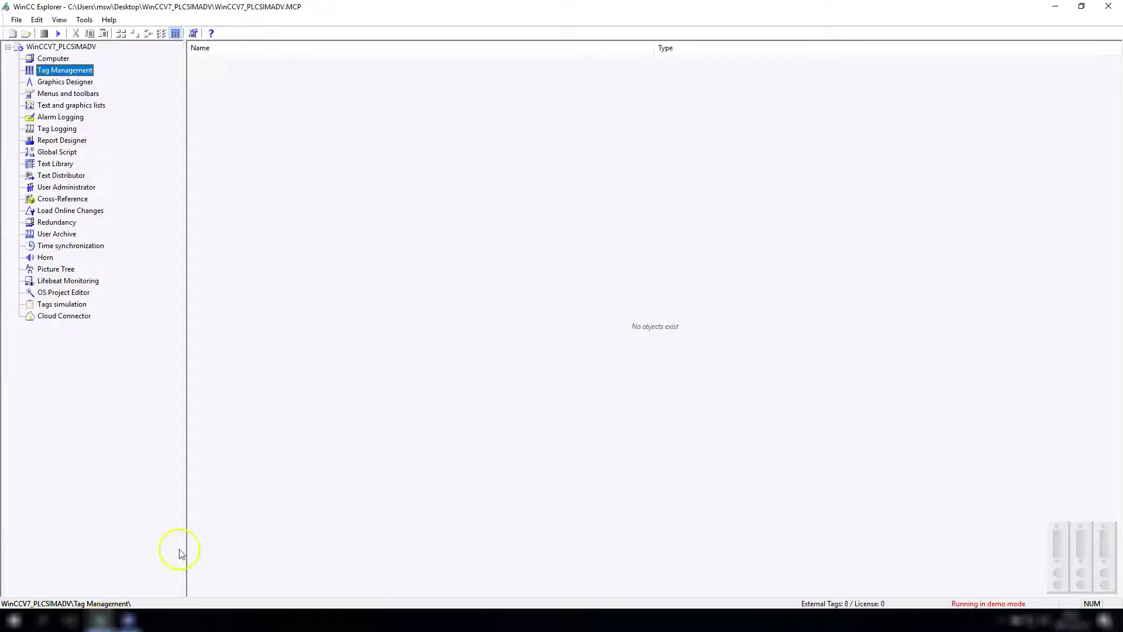
left_click(58, 33)
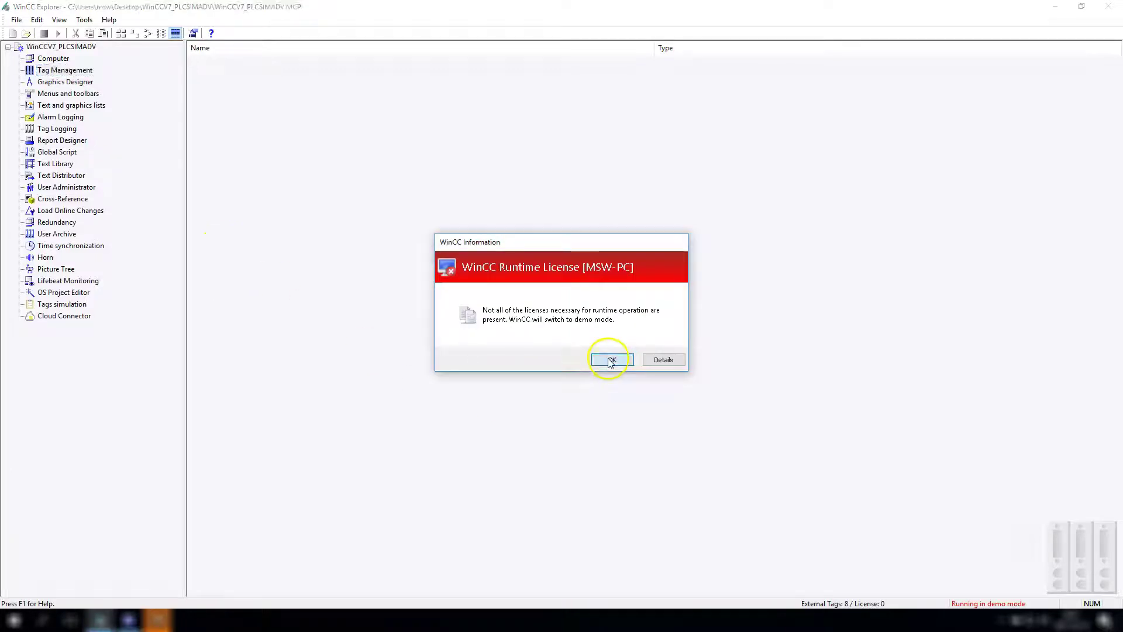
left_click(612, 359)
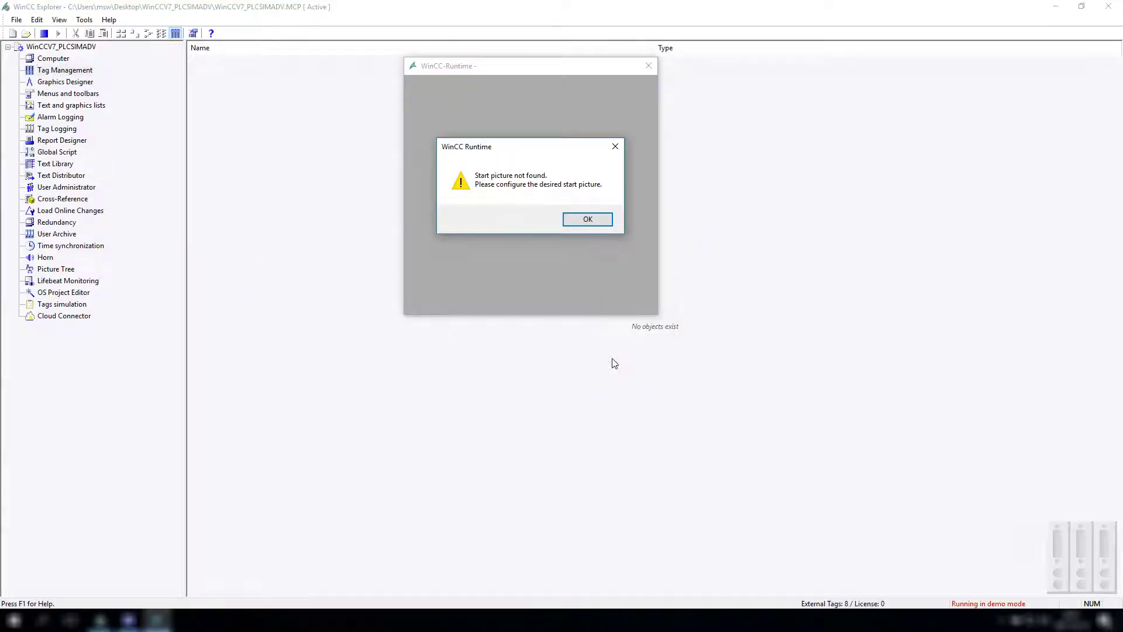
left_click(600, 218)
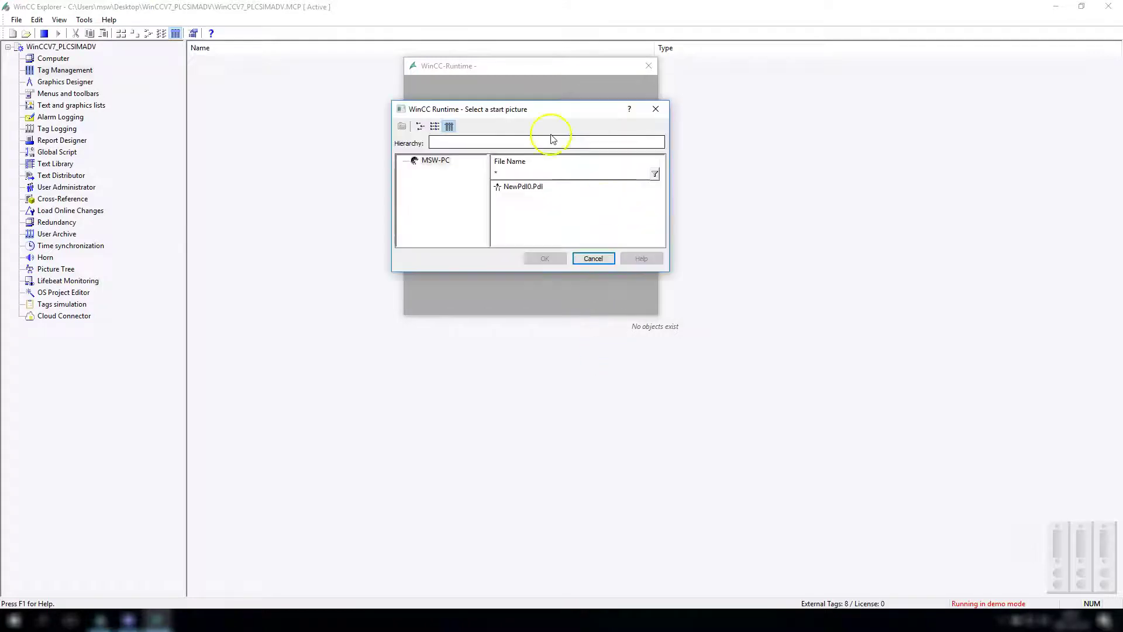
left_click(594, 258)
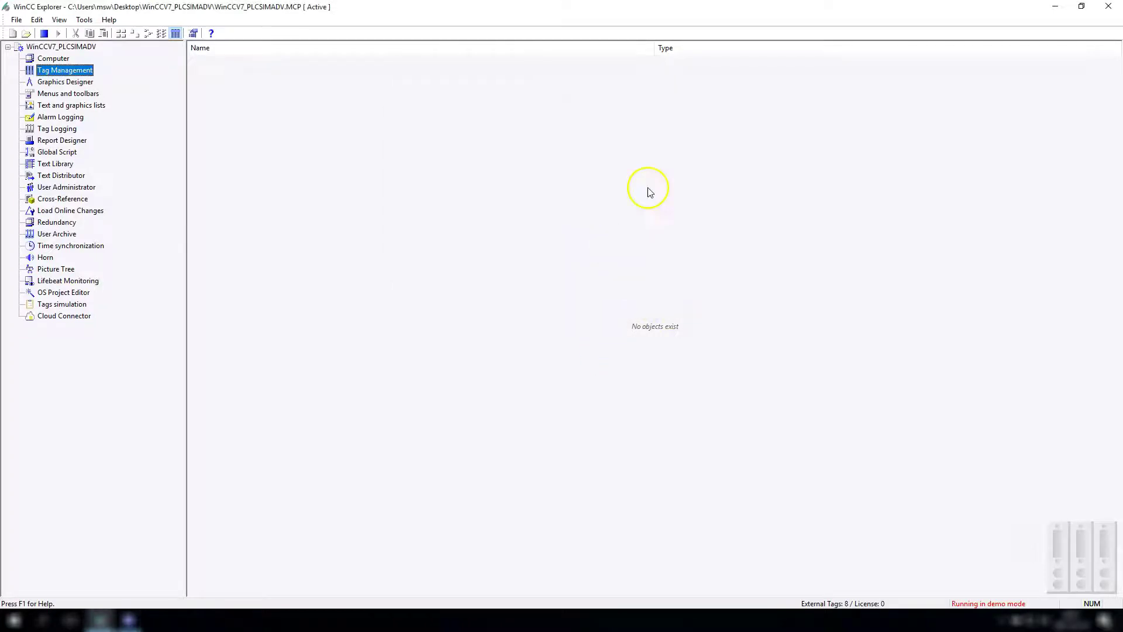
Return to WinCC Configuration Studio and check the runtime values of Tag1 through Tag10.
left_click(134, 622)
left_click_drag(316, 64, 319, 165)
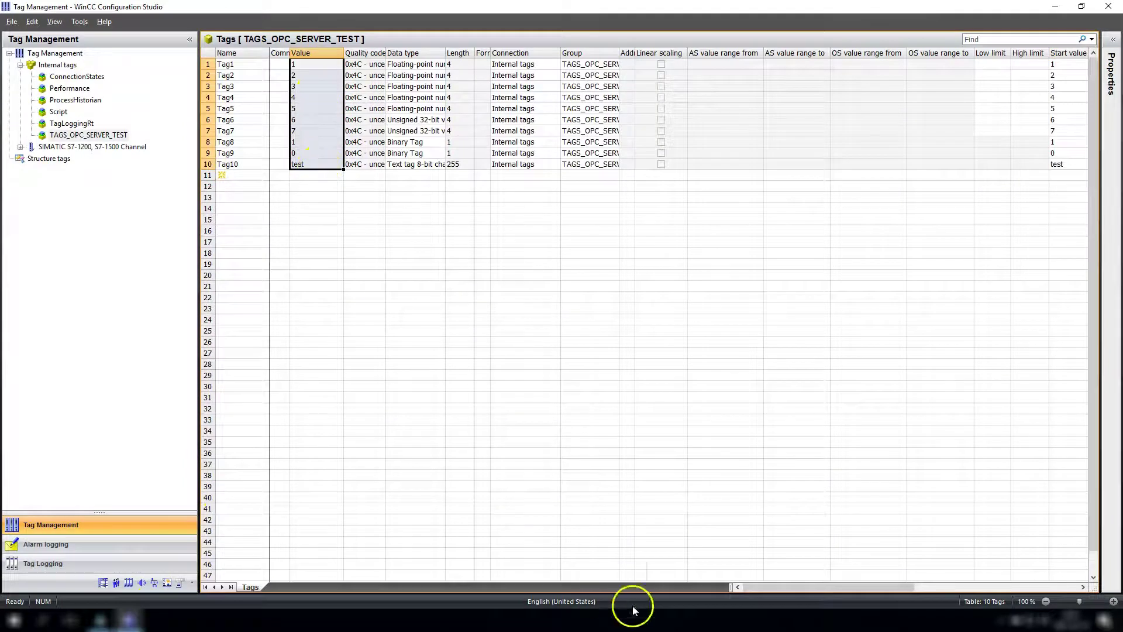
left_click(402, 53)
left_click(299, 52)
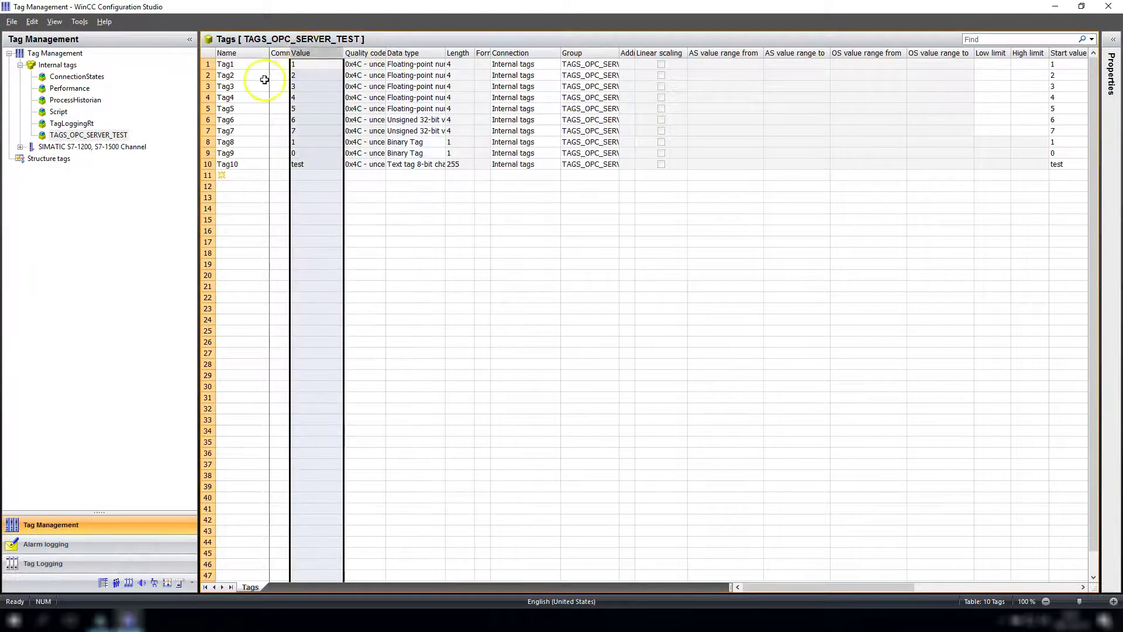
Launch OPC Scout V10 from the Siemens Automation programs and maximize its window.
left_click(113, 622)
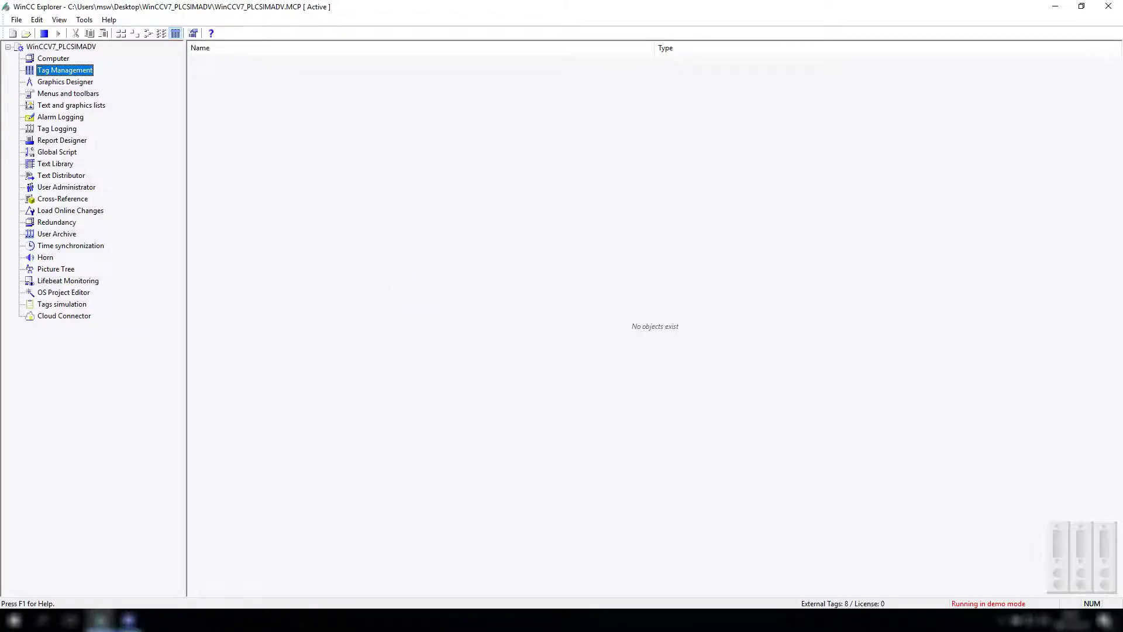
left_click(14, 621)
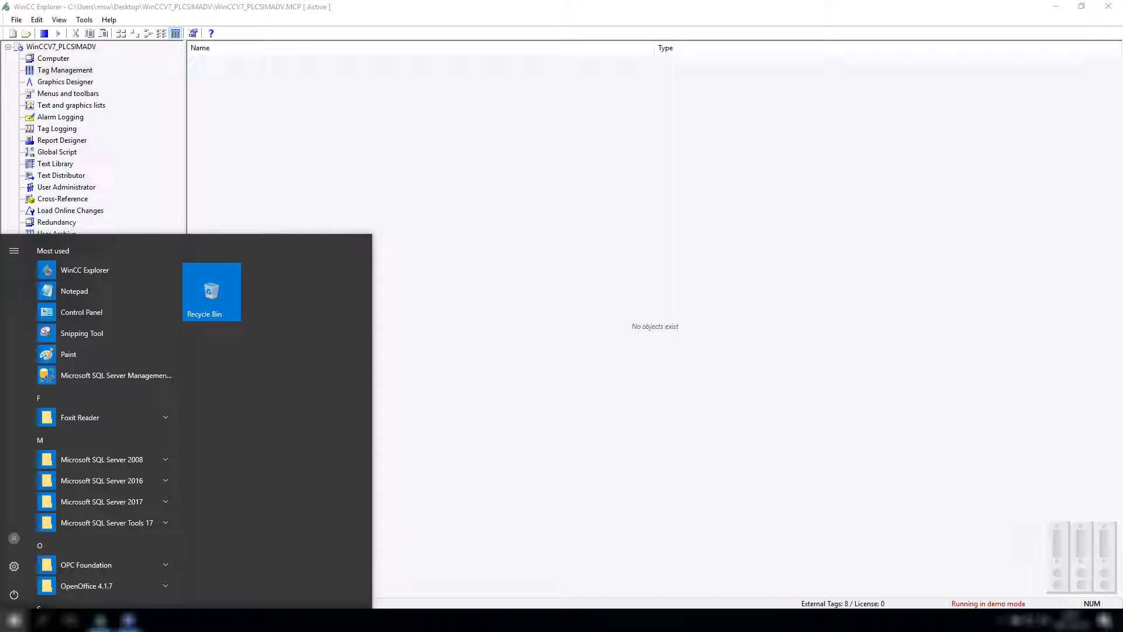
scroll(144, 395, "down", 3)
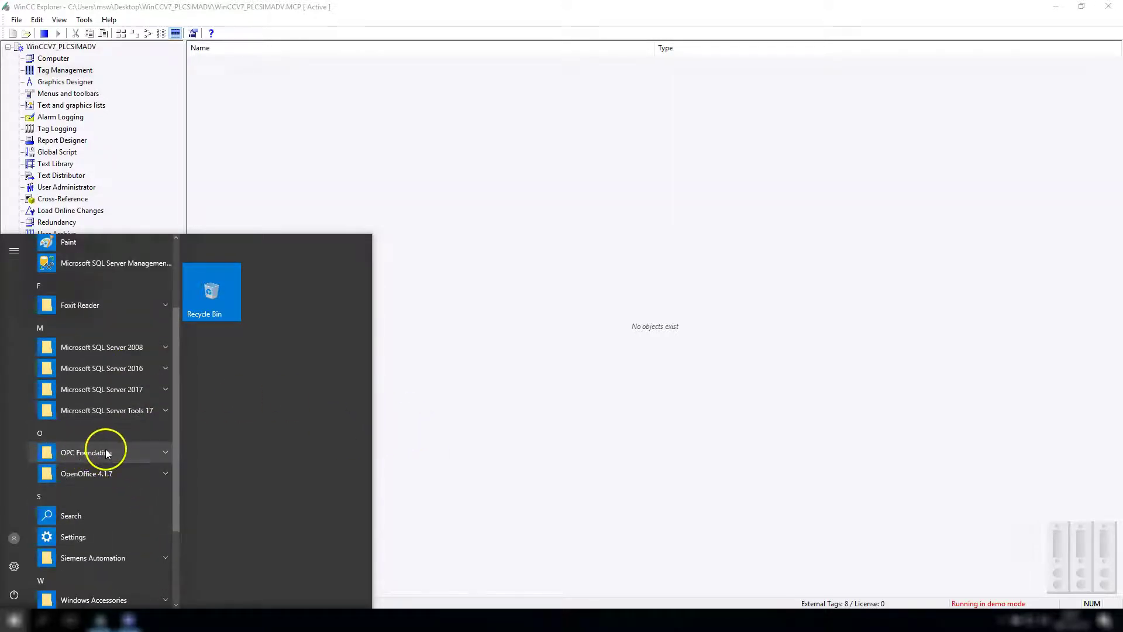
left_click(107, 452)
scroll(110, 343, "down", 4)
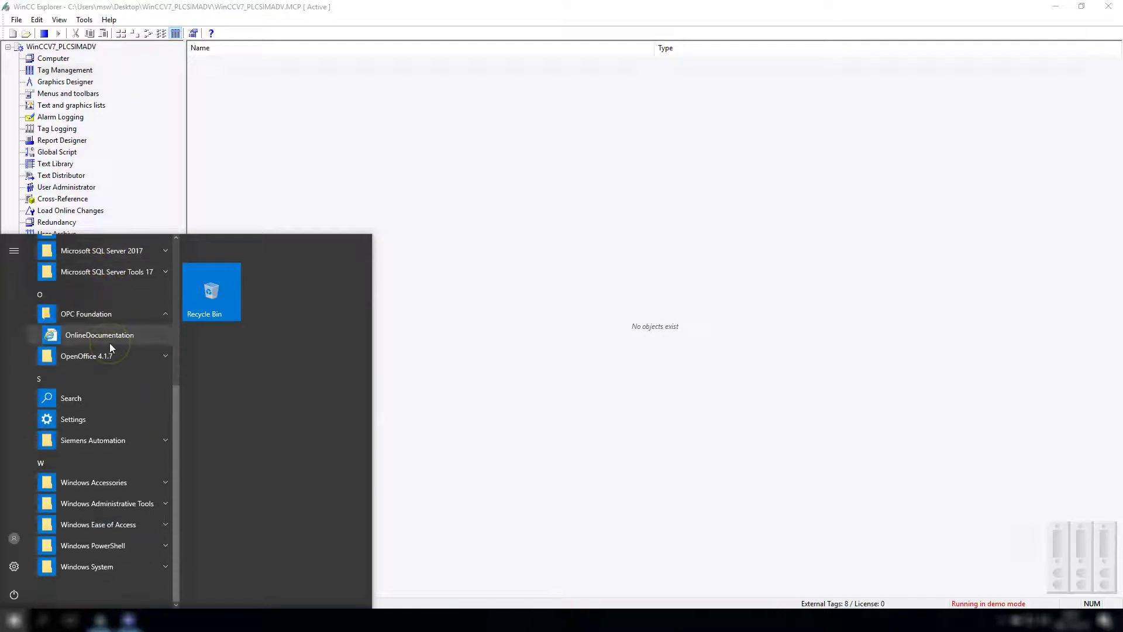
left_click(114, 442)
scroll(114, 346, "down", 6)
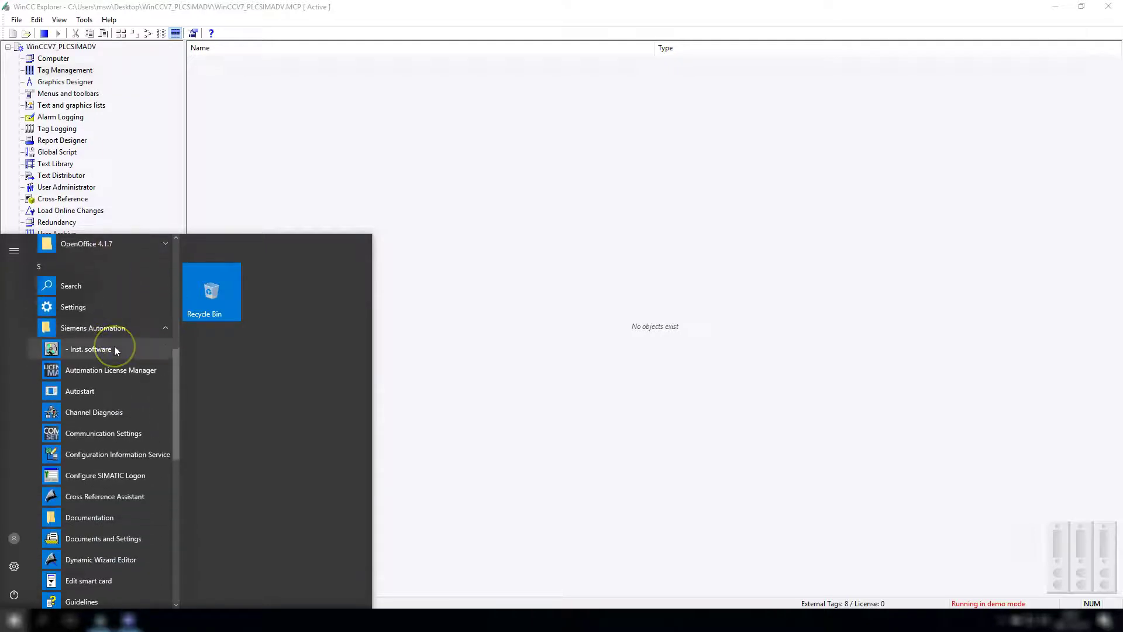
scroll(114, 345, "down", 3)
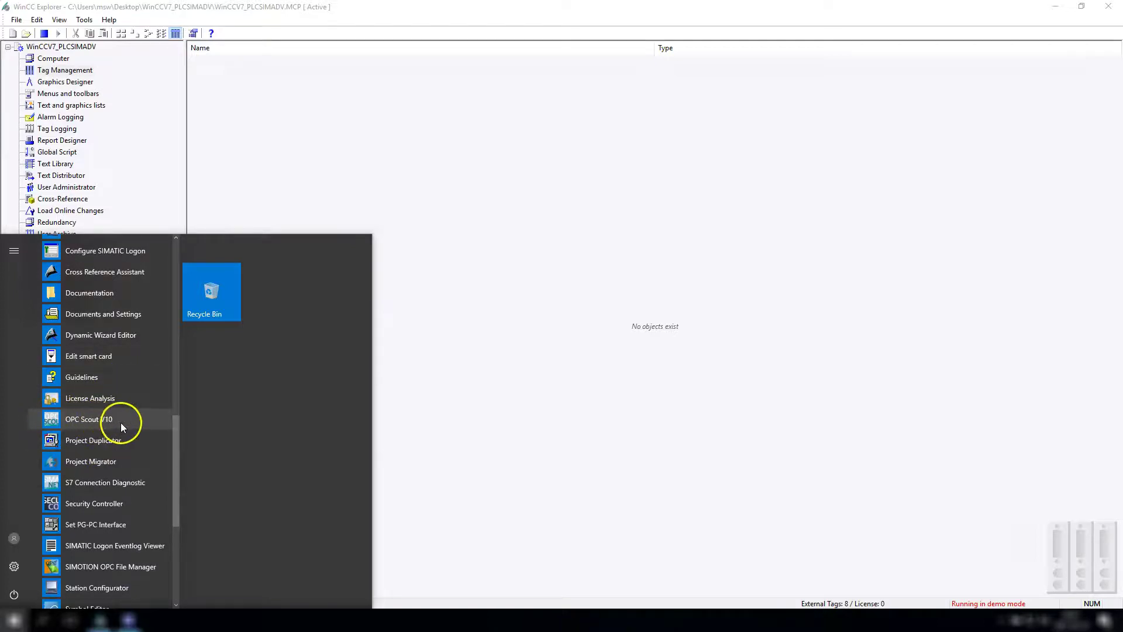
left_click(84, 420)
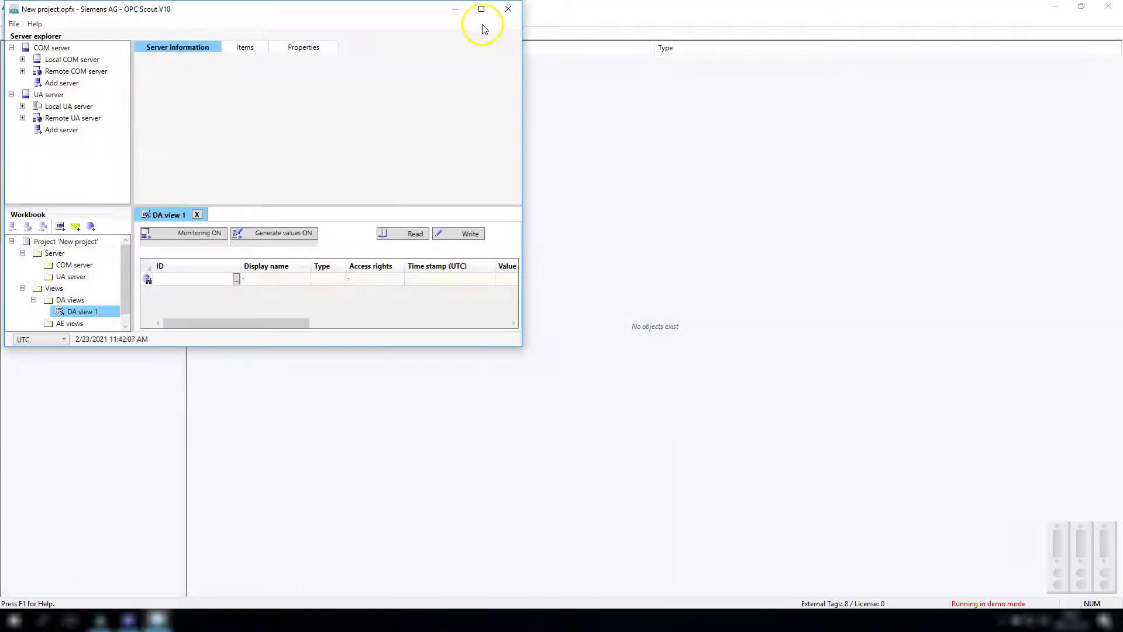
left_click(481, 10)
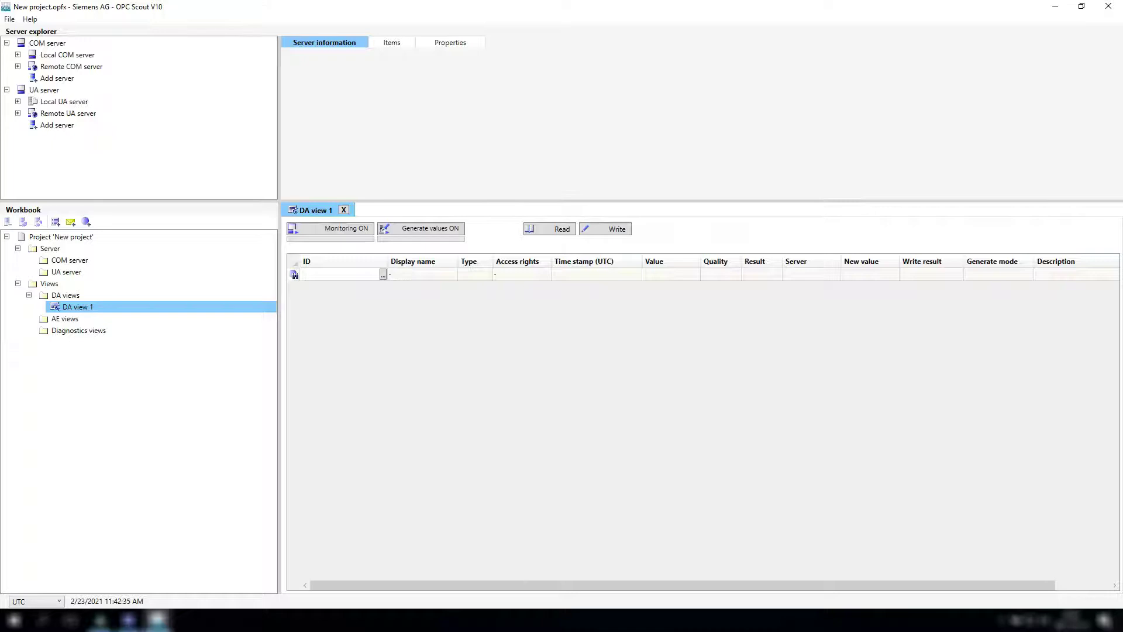
Expand the Local COM server node and enlarge the Server explorer pane until all its servers fit.
left_click(74, 56)
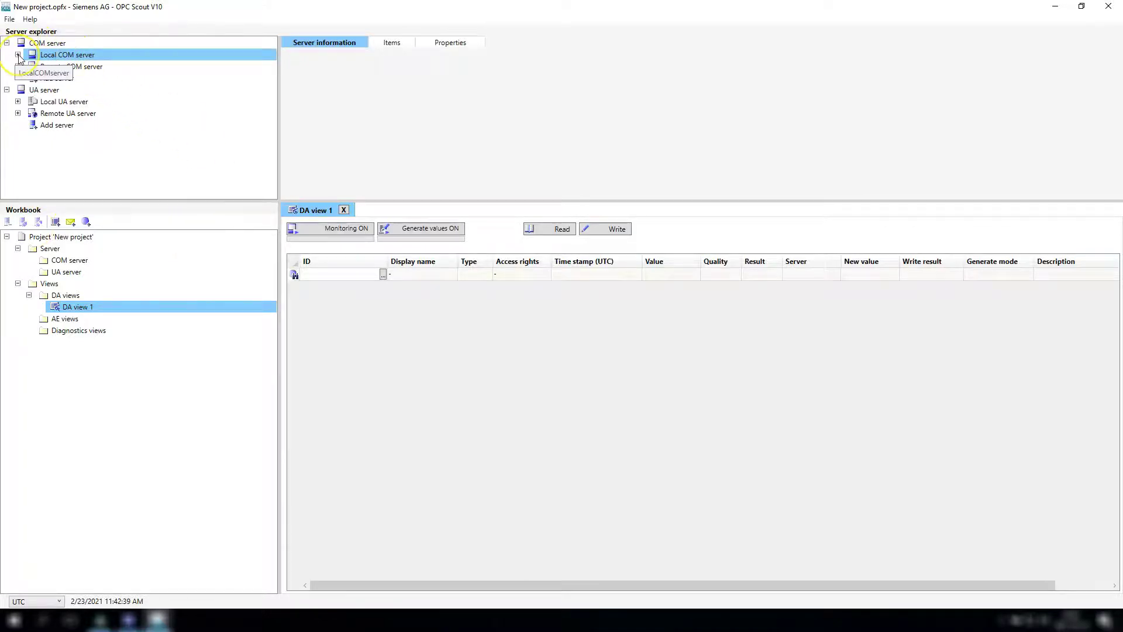
left_click(18, 55)
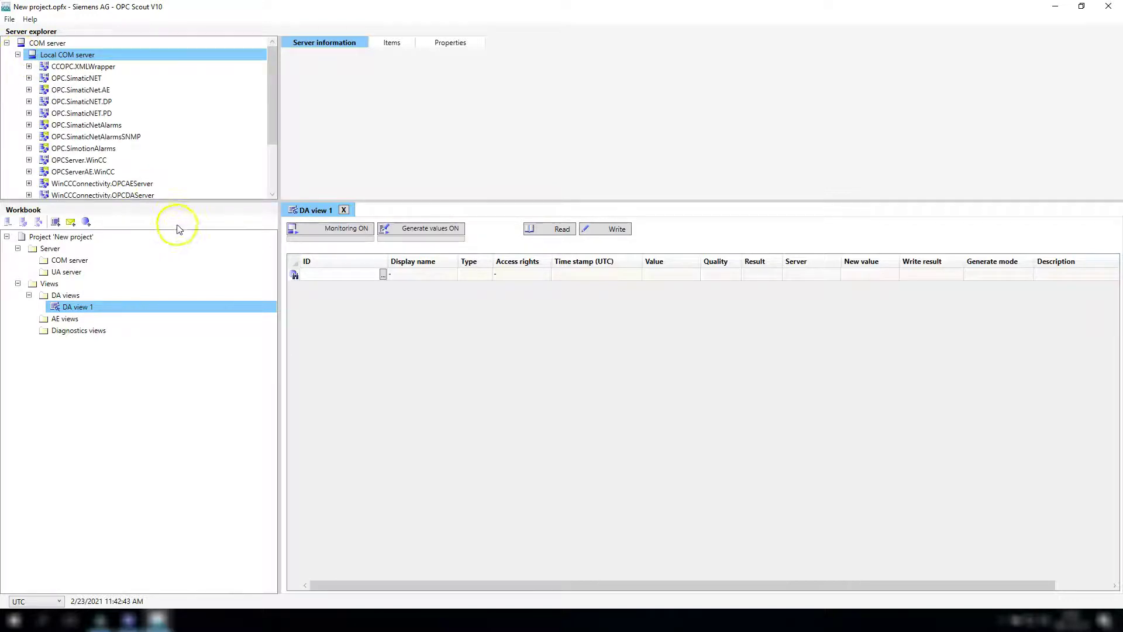
left_click_drag(179, 200, 171, 344)
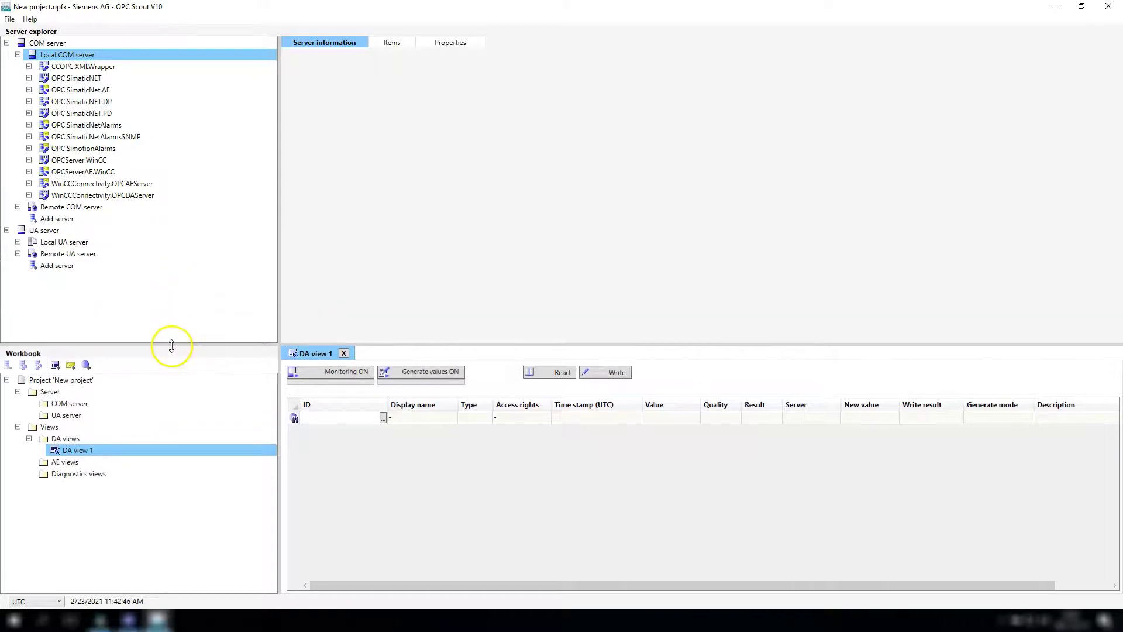
Examine the server information of each local COM server, ending with the supported interfaces of OPCServer.WinCC.
left_click(91, 68)
left_click(93, 79)
left_click(93, 91)
left_click(95, 102)
left_click(96, 114)
left_click(90, 138)
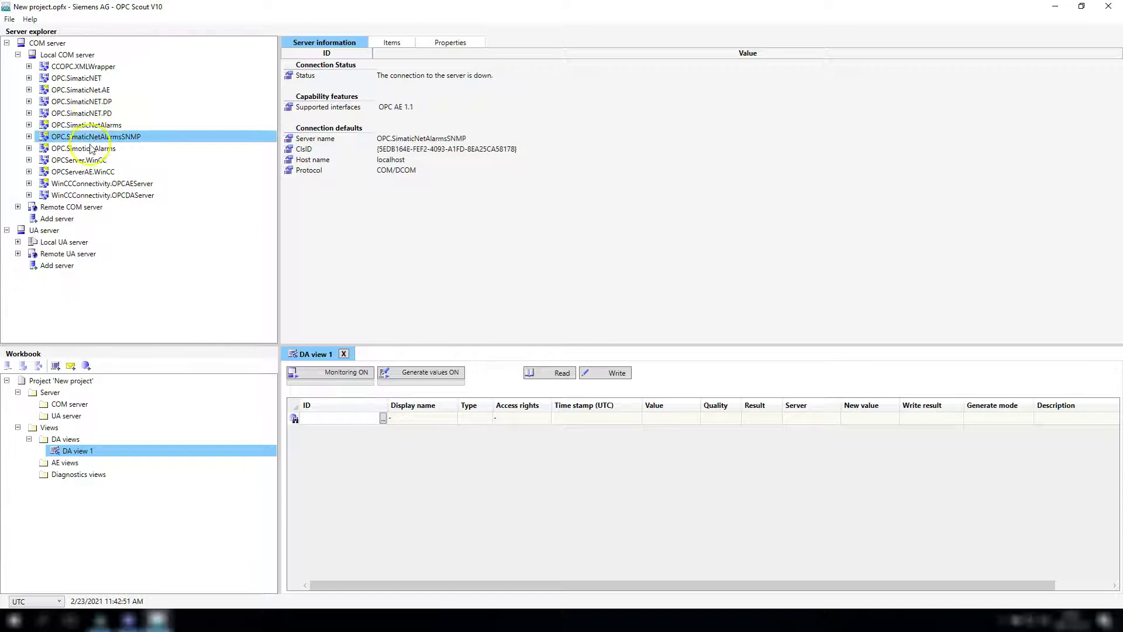
left_click(88, 149)
left_click(91, 163)
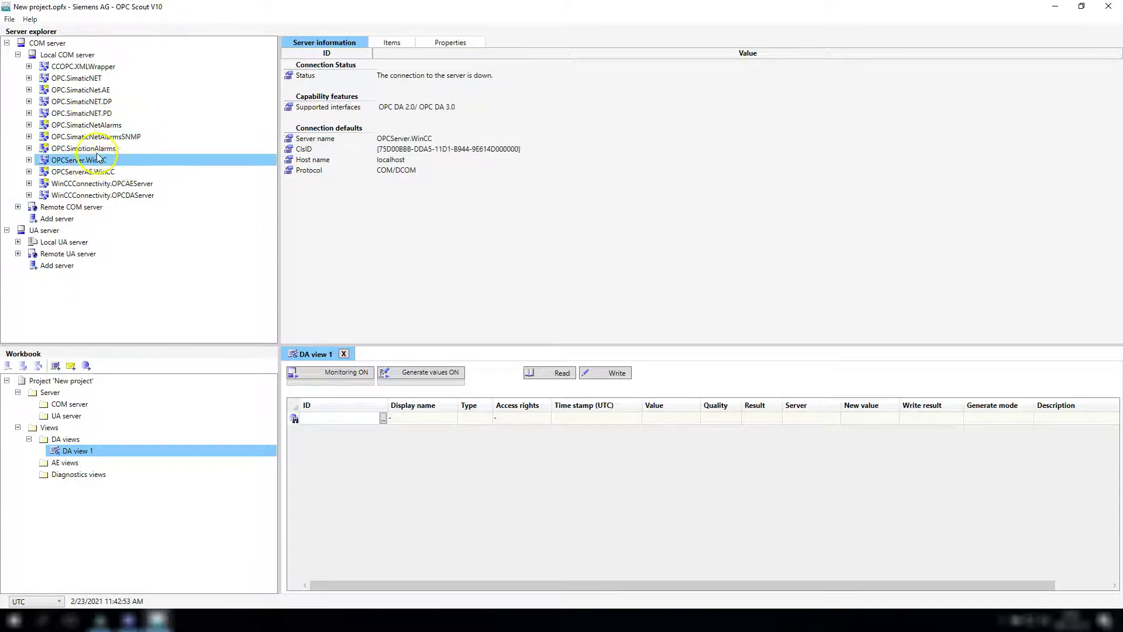
left_click(89, 172)
left_click(91, 185)
left_click(94, 196)
left_click(93, 161)
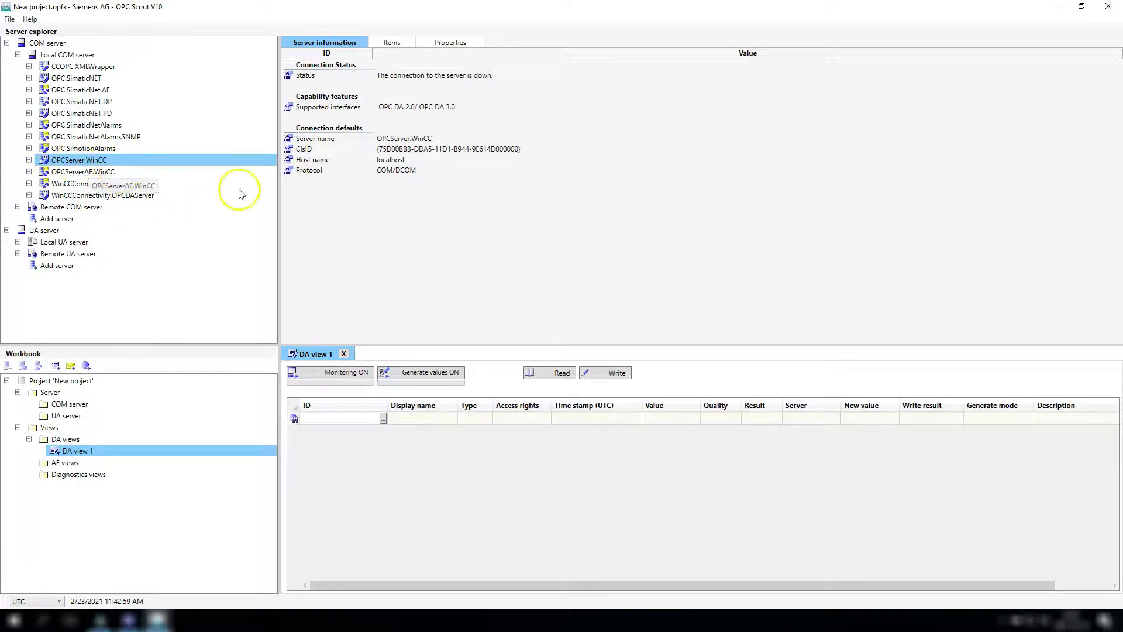
left_click(382, 110)
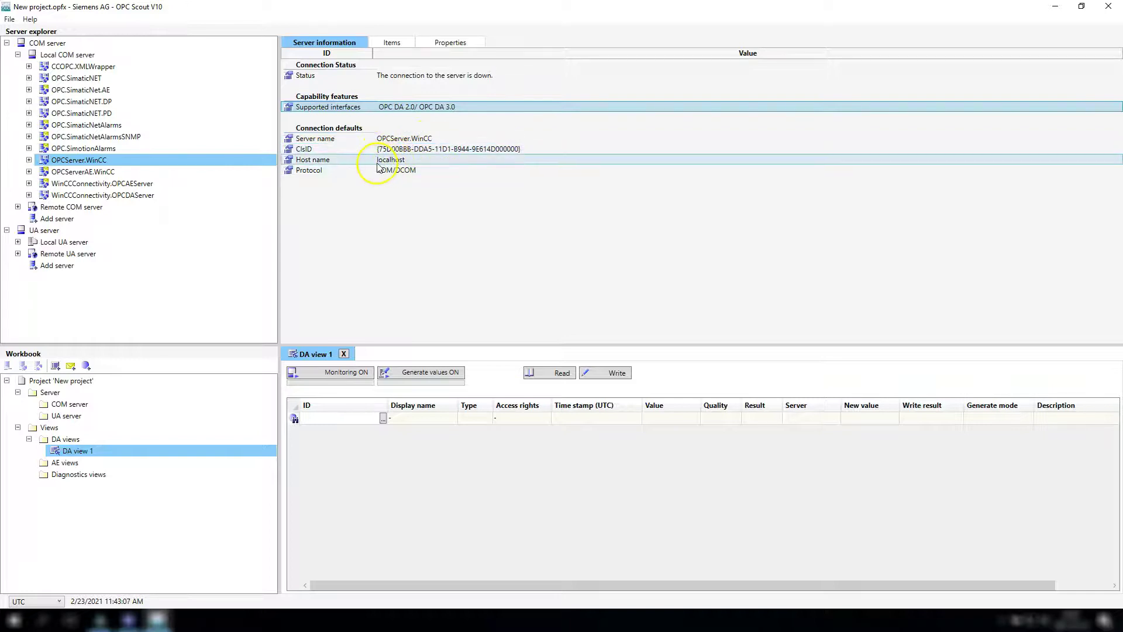
left_click(31, 160)
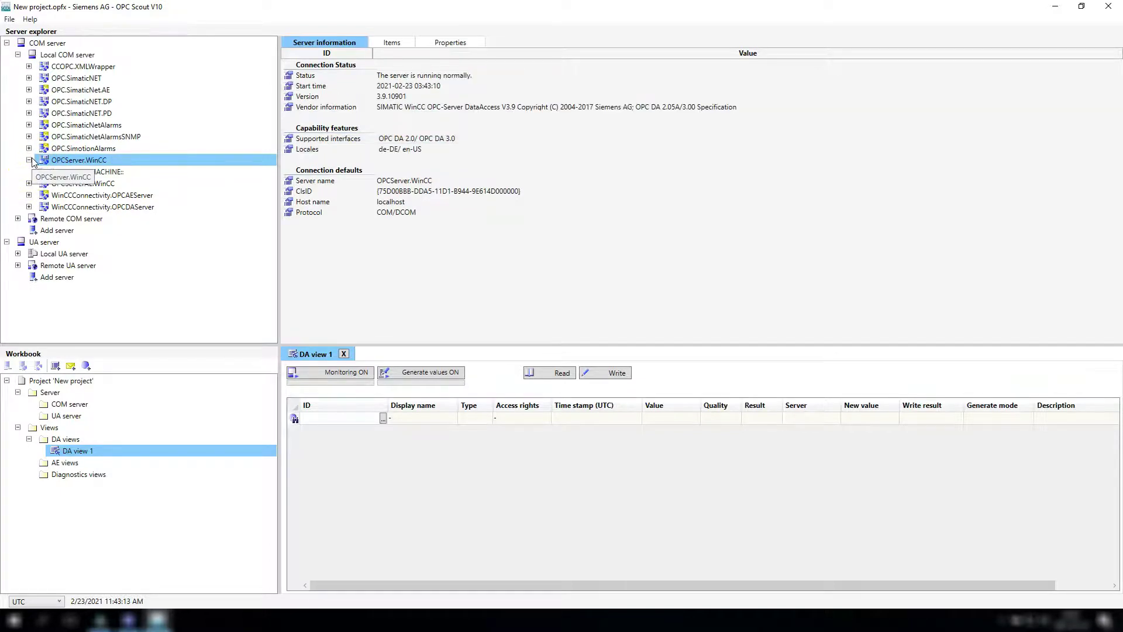
left_click(87, 171)
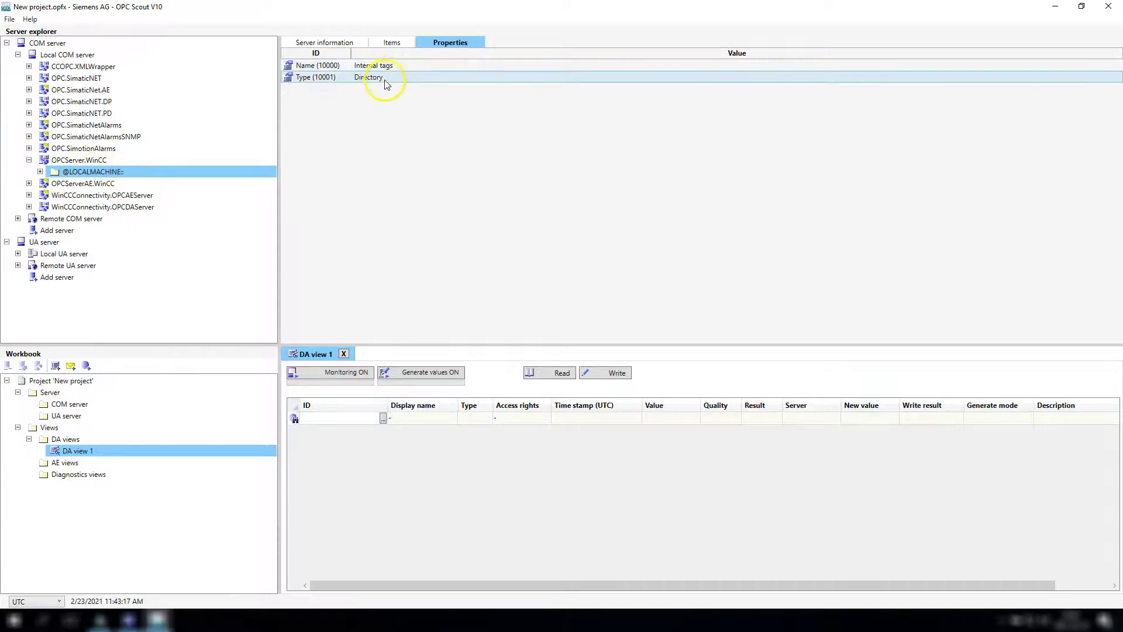
left_click(40, 172)
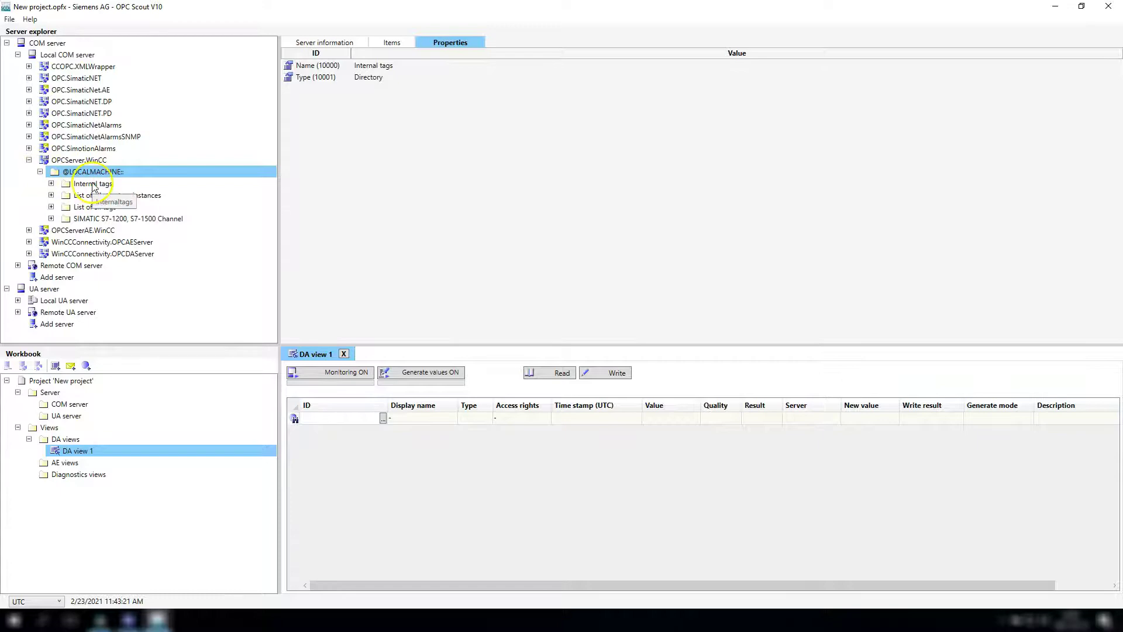
Switch to WinCC Configuration Studio and resize its window beside the server tree to compare the tag groups.
left_click(128, 619)
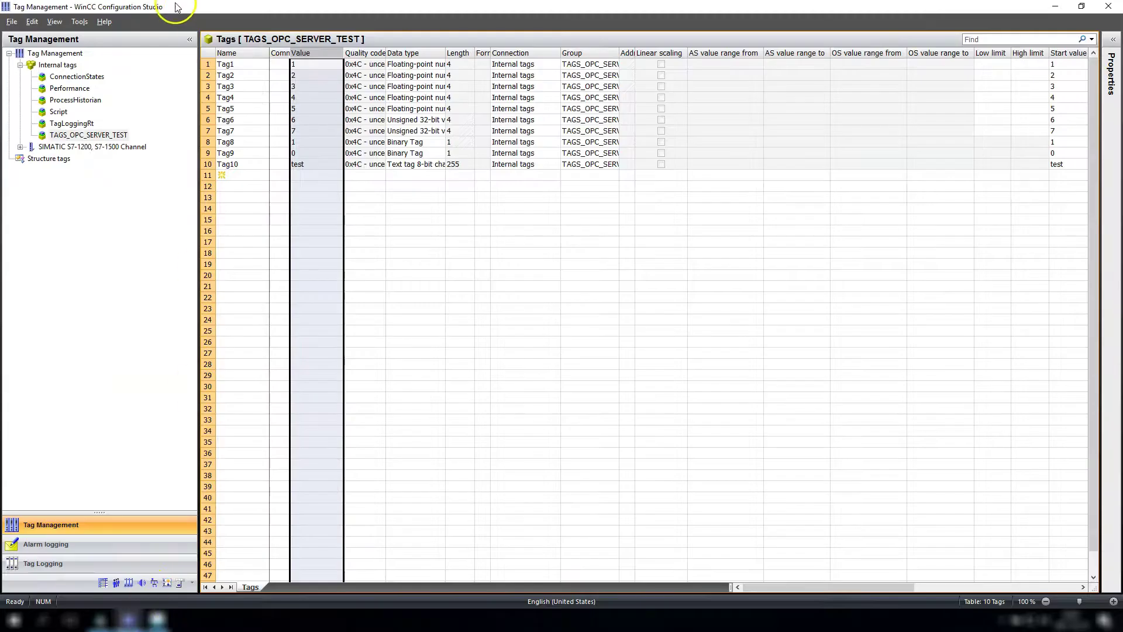
left_click_drag(201, 13, 547, 68)
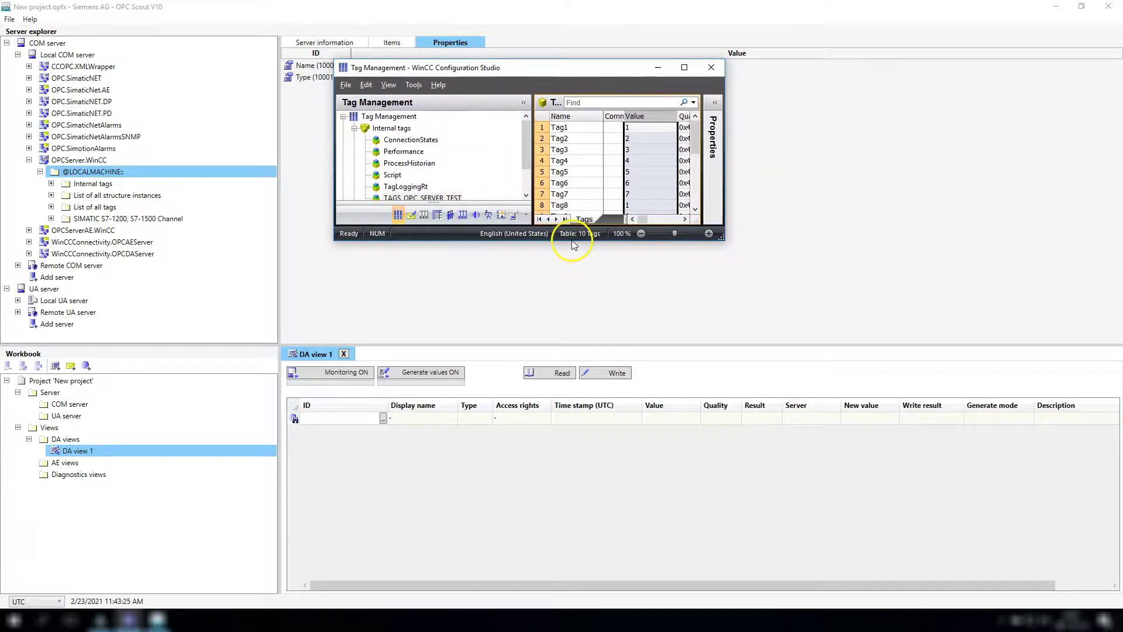
left_click_drag(573, 241, 576, 470)
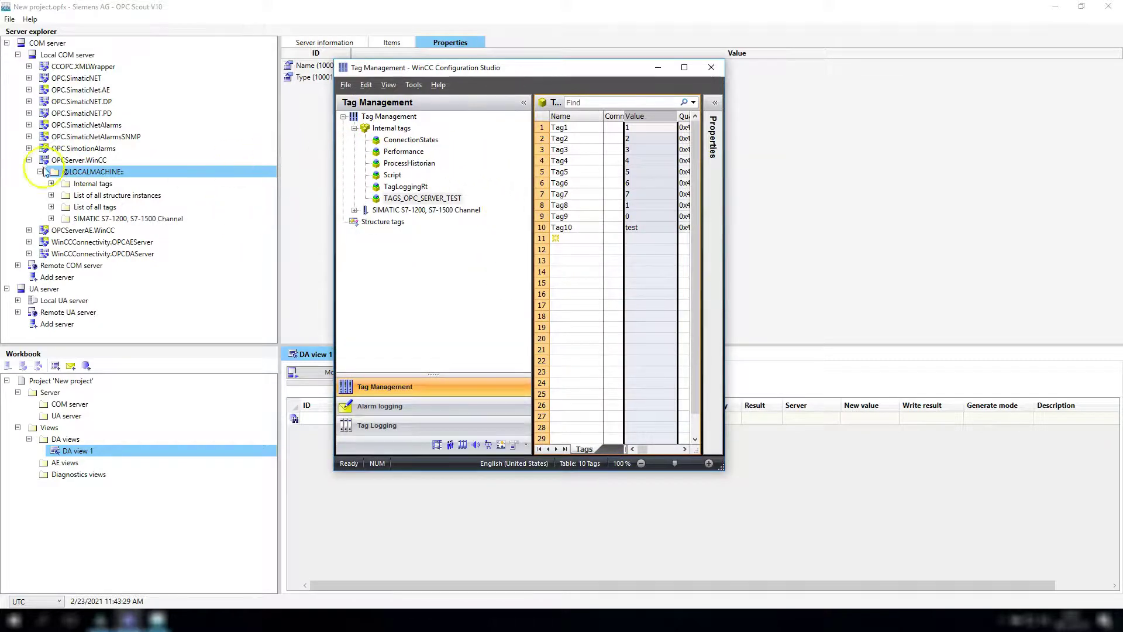
left_click(54, 186)
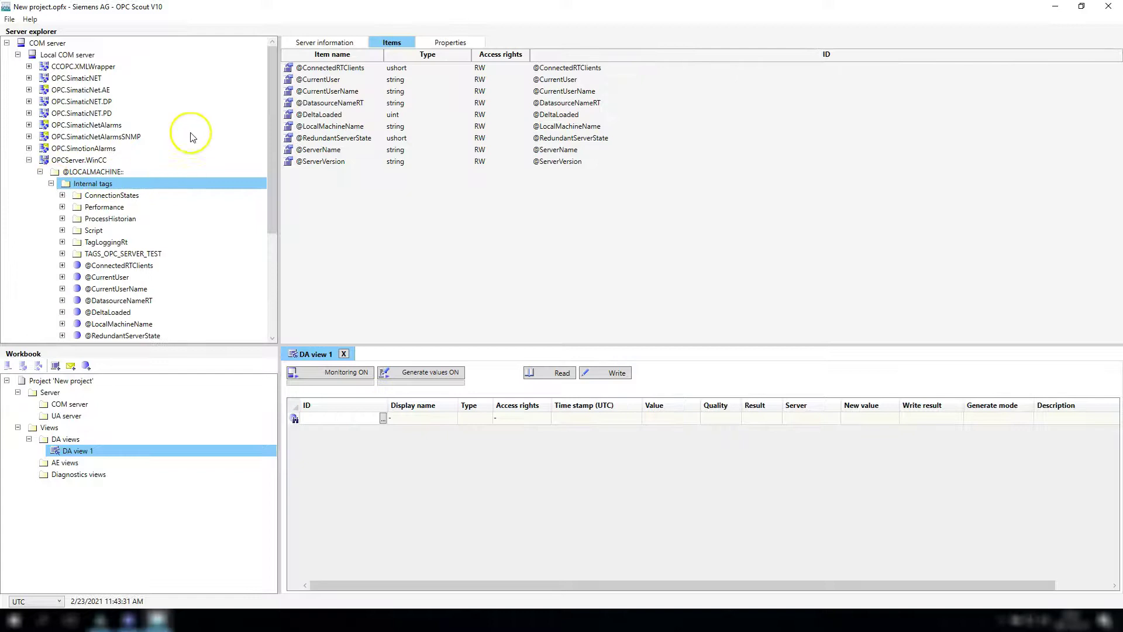
scroll(190, 133, "down", 1)
left_click(143, 226)
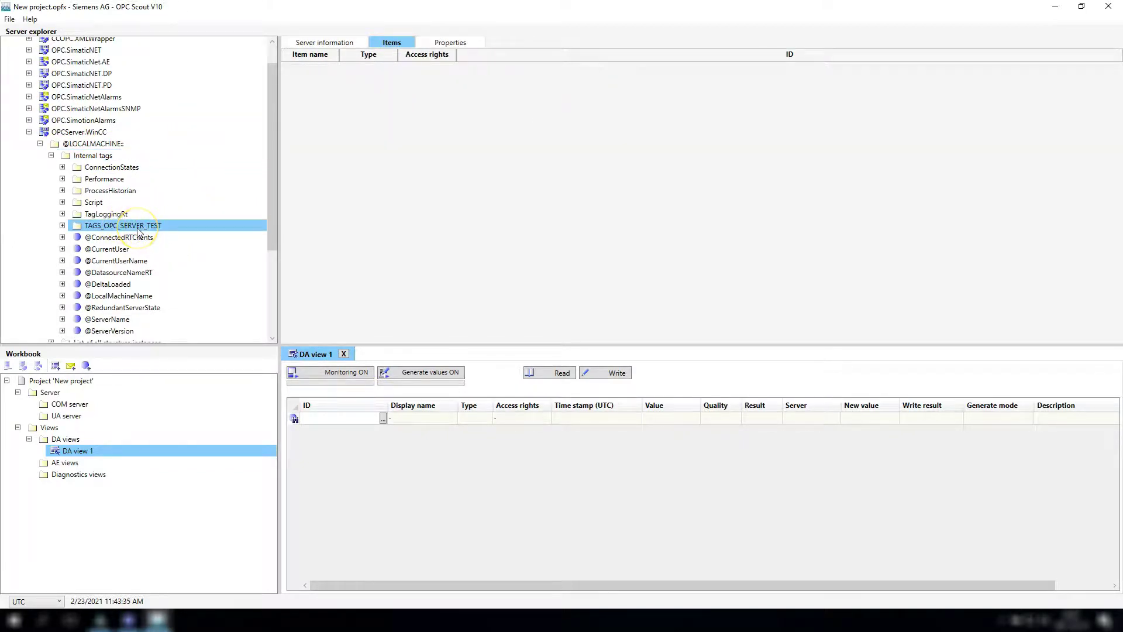
Look through the other internal tag groups and the system tags of the WinCC server.
left_click(105, 214)
left_click(96, 203)
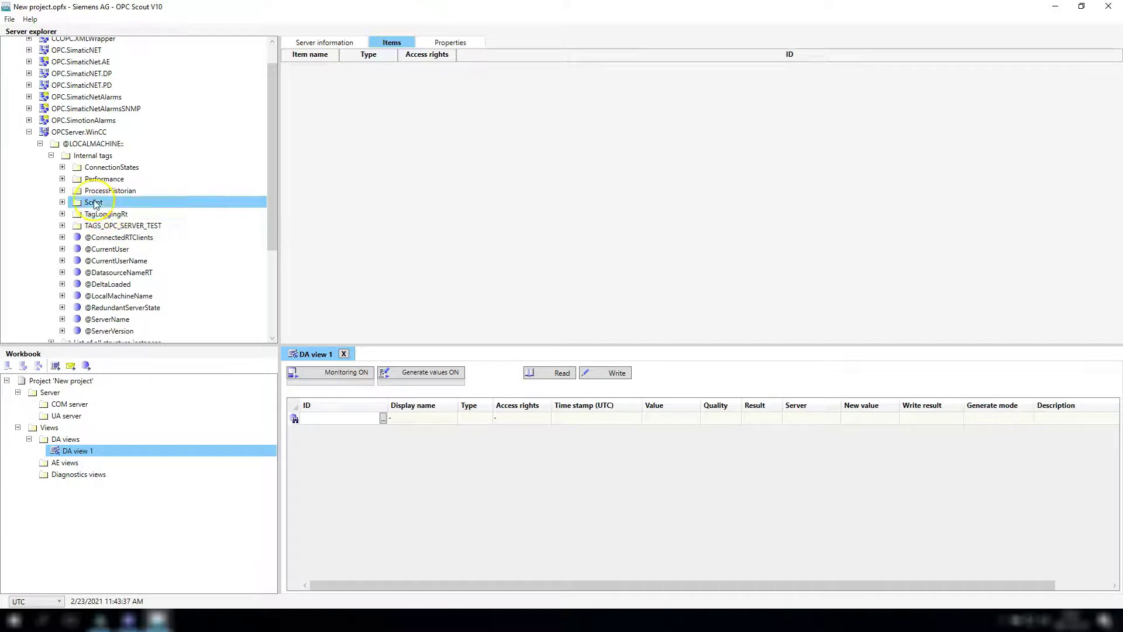
left_click(101, 170)
left_click(117, 237)
left_click(116, 249)
left_click(119, 262)
left_click(120, 284)
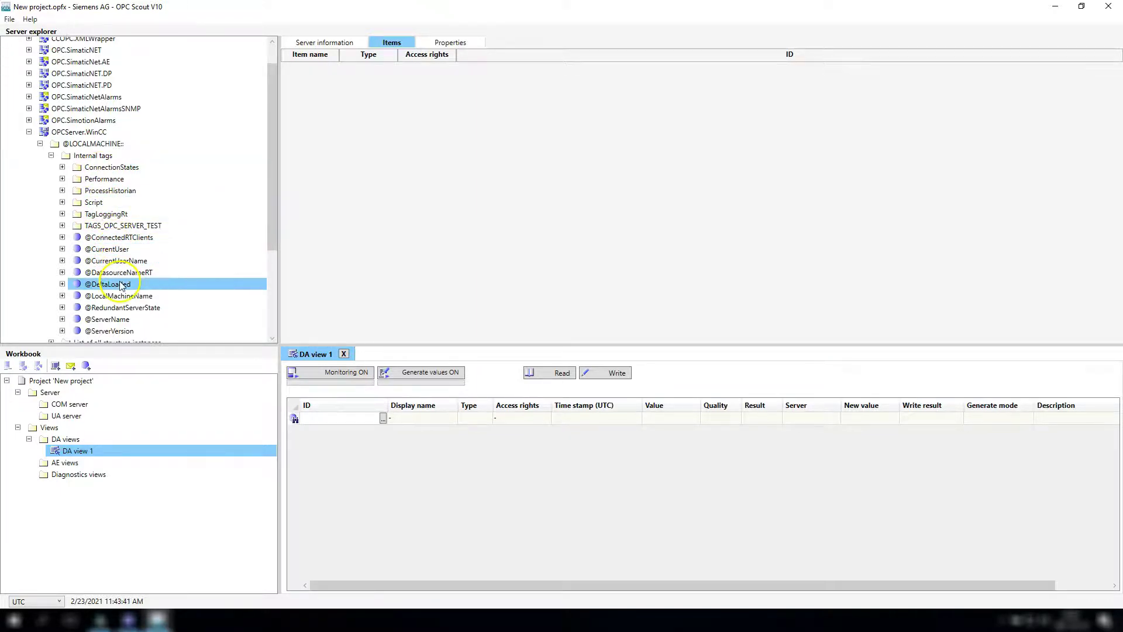
Expand the TAGS_OPC_SERVER_TEST group to list its tags.
left_click(113, 227)
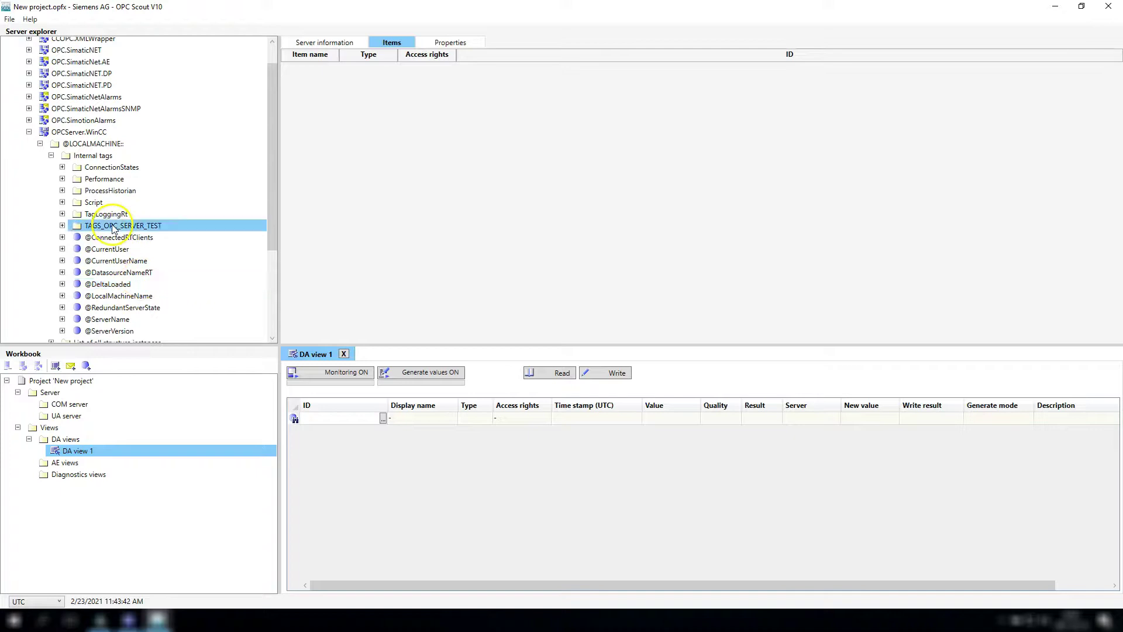
left_click(62, 226)
scroll(168, 150, "down", 1)
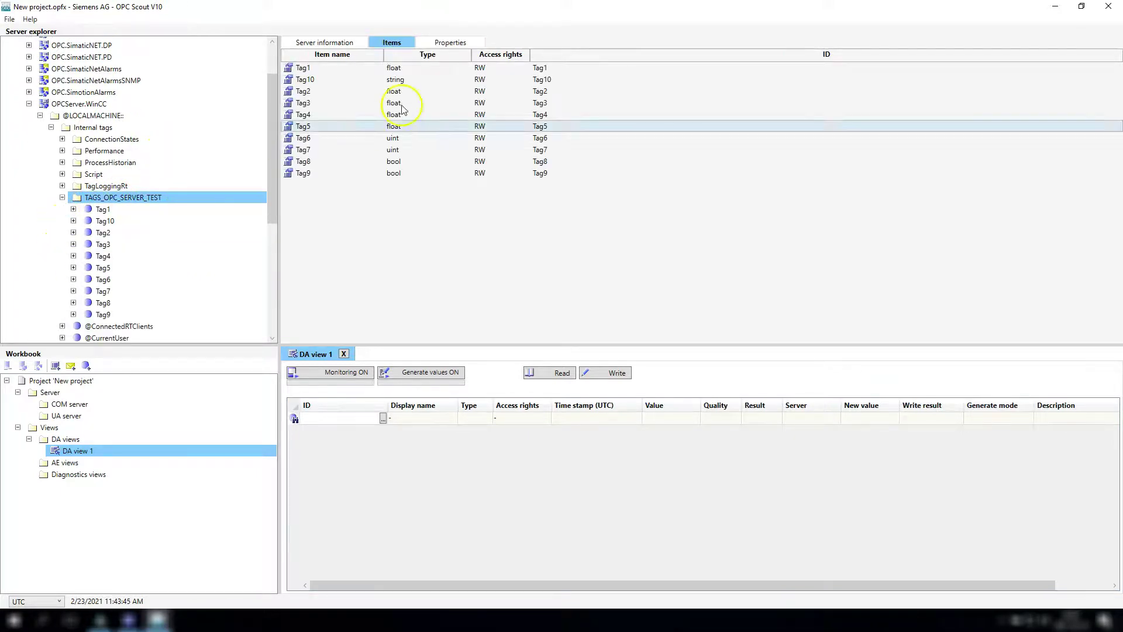
Examine several tags of the TAGS_OPC_SERVER_TEST group individually and check the data types in its item list.
left_click(109, 210)
left_click(104, 233)
left_click(104, 246)
left_click(104, 268)
left_click(104, 303)
left_click(106, 199)
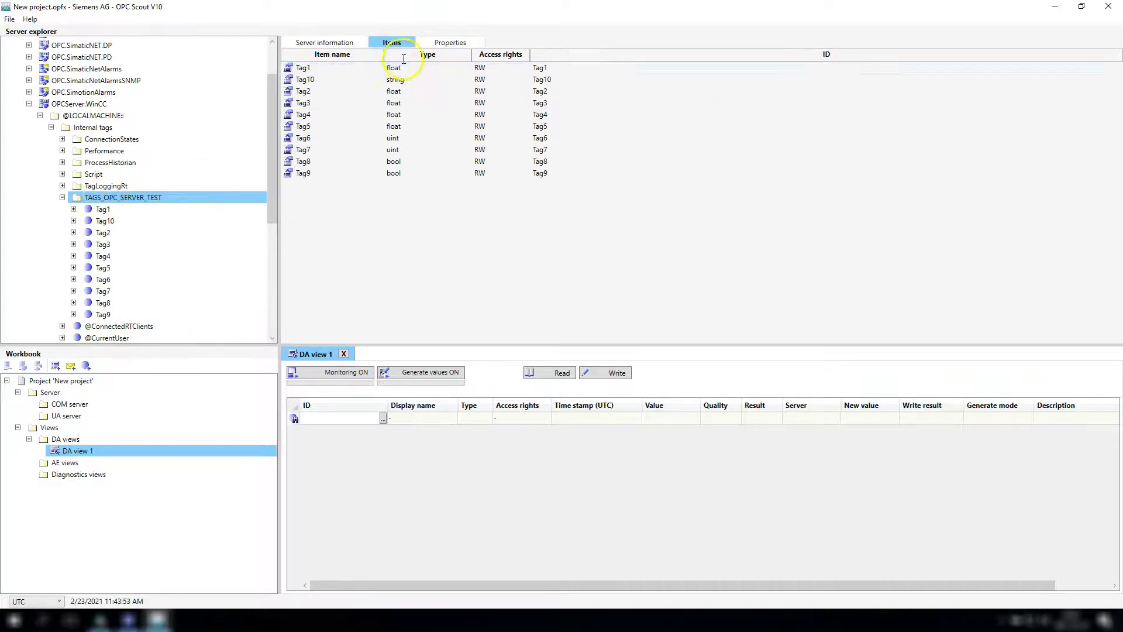
left_click(393, 91)
left_click_drag(394, 107, 403, 175)
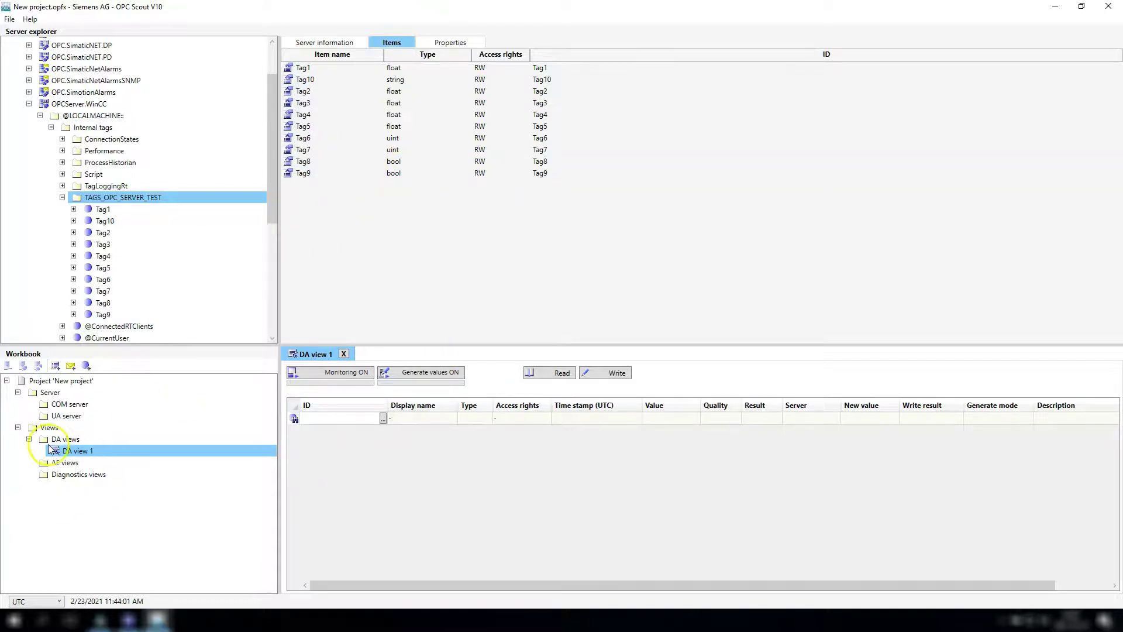
Collapse the Server folder in the workbook and rename DA view 1 to DA.
left_click(19, 393)
left_click(82, 429)
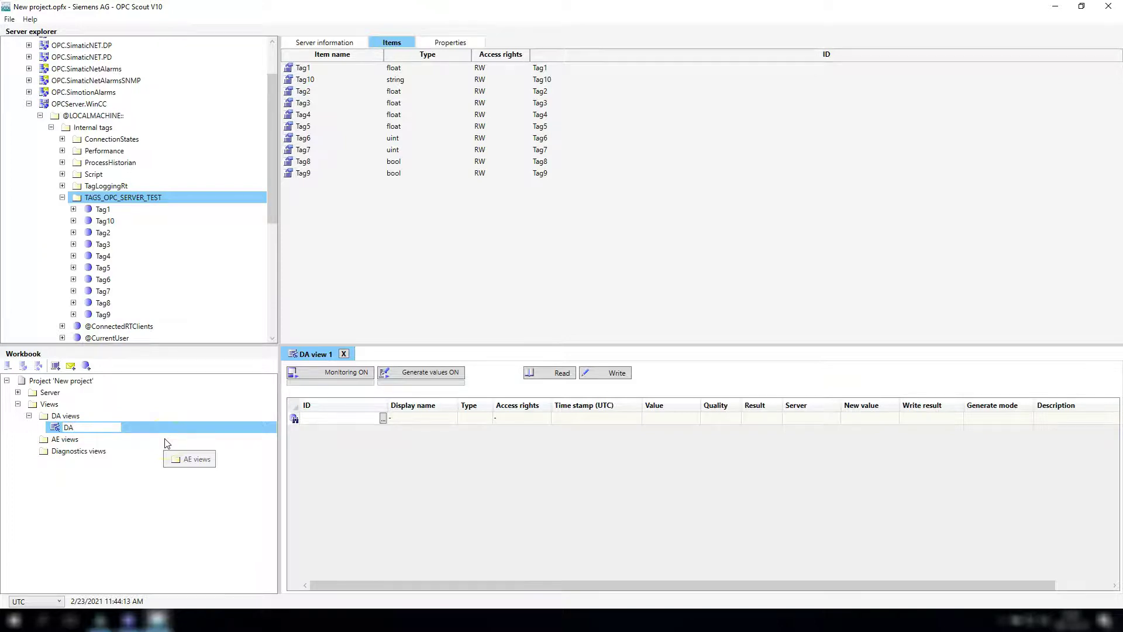
key("Return")
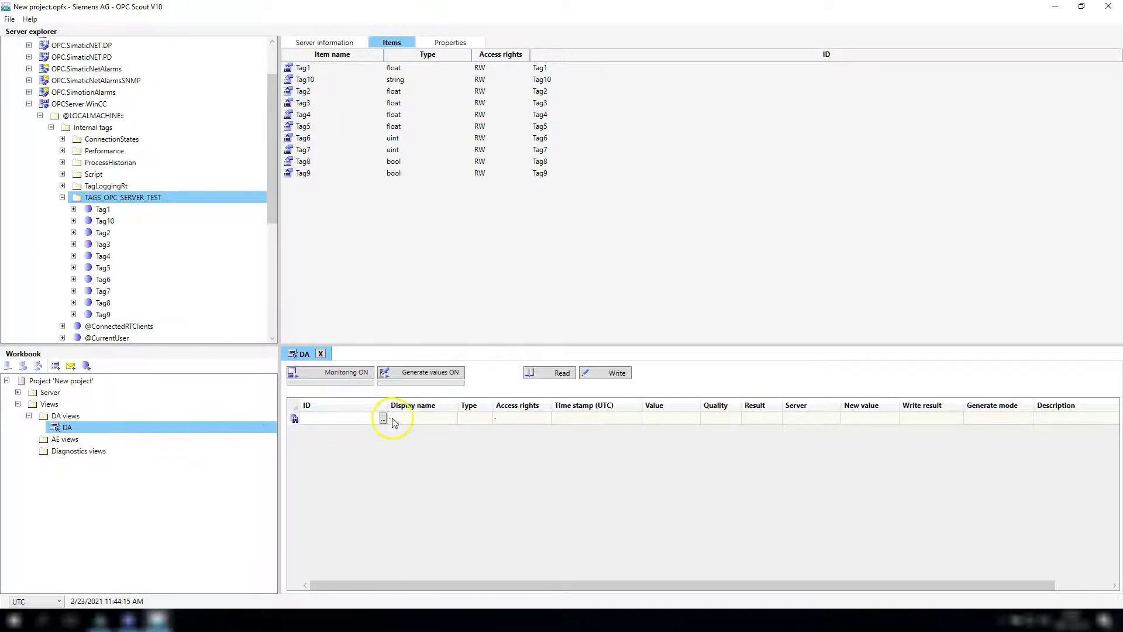
Add Tag1 through Tag5 from the item list to the DA view, one row each in numerical order.
left_click(307, 69)
left_click_drag(309, 72, 332, 426)
left_click_drag(316, 90, 321, 442)
left_click_drag(311, 104, 341, 451)
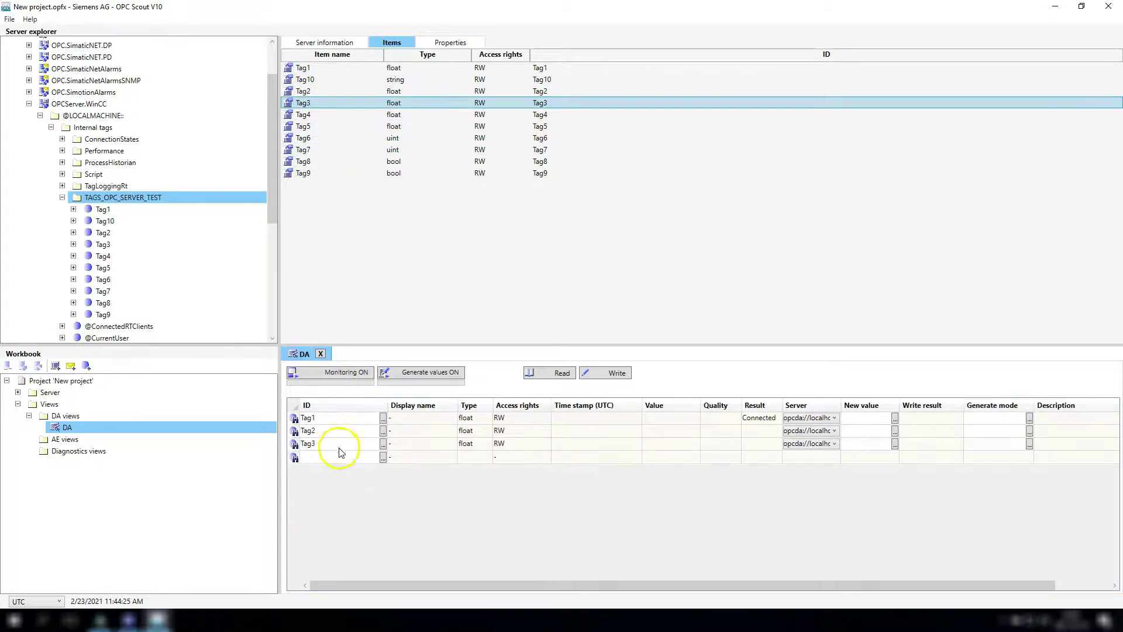
left_click_drag(311, 114, 319, 465)
left_click_drag(321, 125, 327, 471)
Add Tag6, Tag7, Tag8, Tag9 and Tag10 to the DA view below the existing rows.
left_click_drag(308, 138, 306, 486)
left_click_drag(307, 153, 315, 502)
left_click_drag(305, 163, 329, 515)
left_click_drag(306, 174, 334, 528)
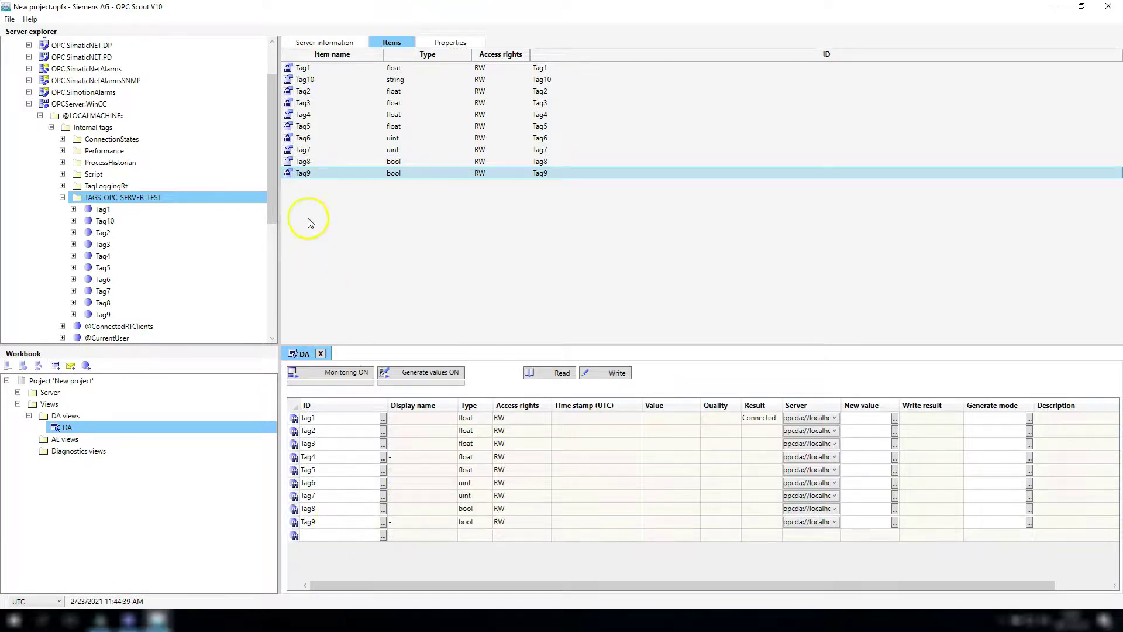
left_click_drag(313, 85, 327, 544)
Start monitoring in the DA view, narrowing the ID column and widening the Result column.
left_click_drag(387, 405, 342, 402)
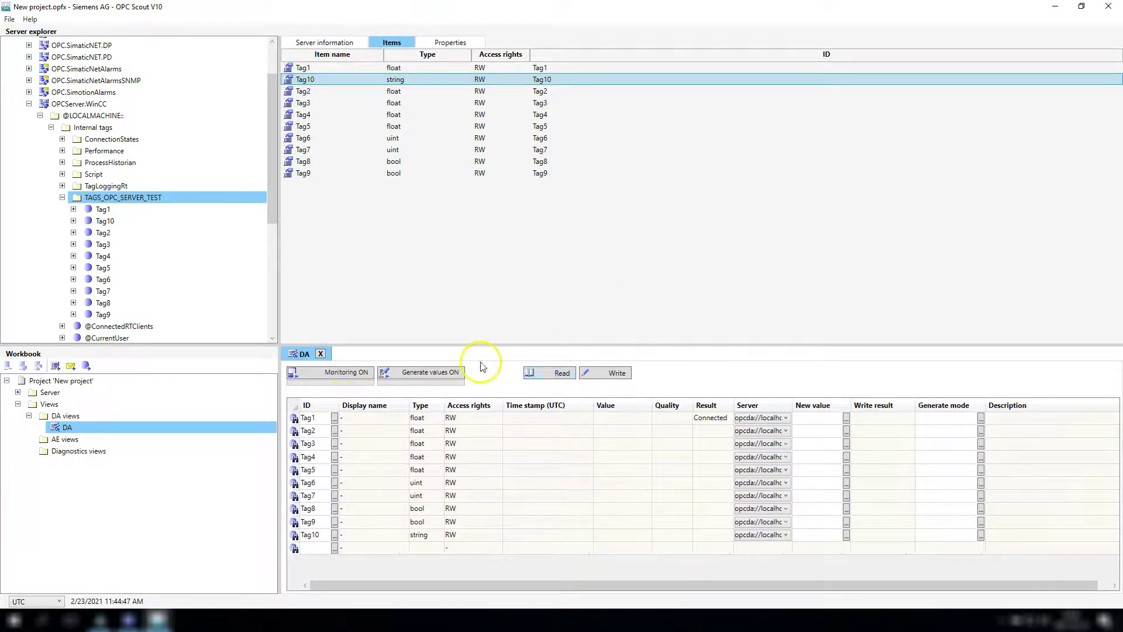
left_click(348, 373)
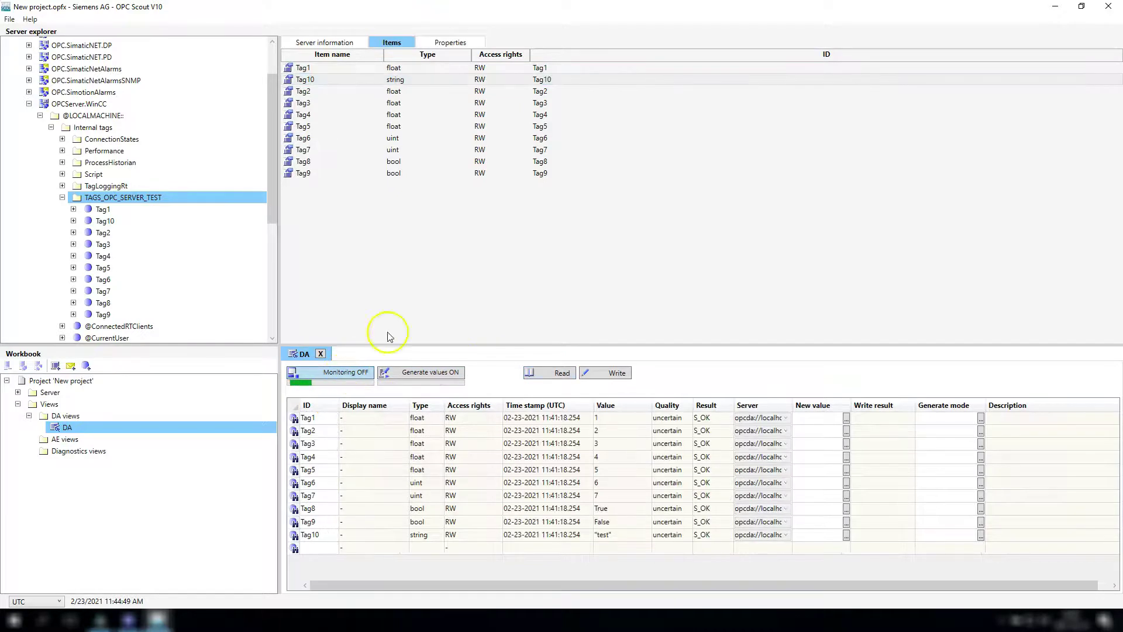
left_click_drag(734, 404, 782, 404)
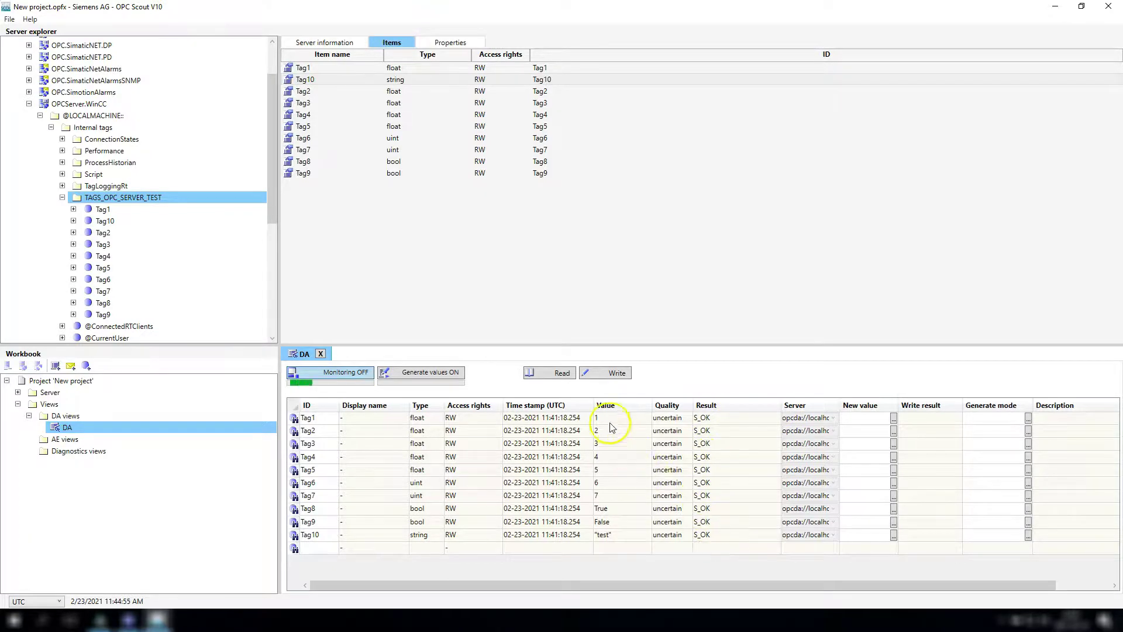
Switch to WinCC Configuration Studio, position it above the DA view and compare the values of Tag1 through Tag10.
left_click(130, 619)
left_click_drag(429, 70, 728, 13)
left_click_drag(831, 89, 782, 87)
left_click_drag(878, 71, 893, 162)
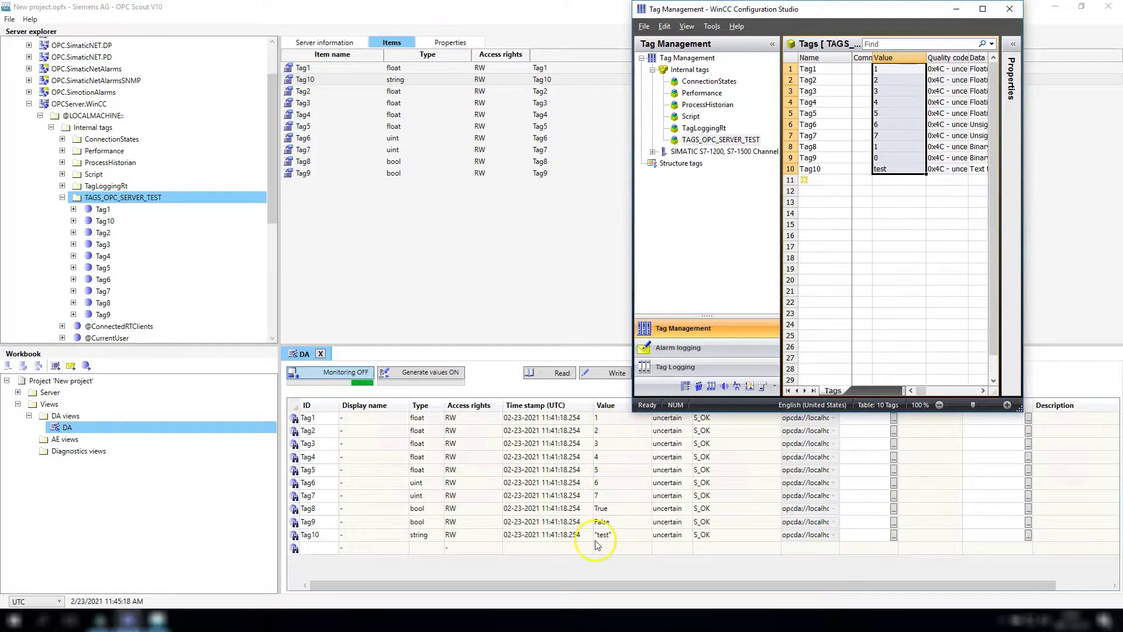
Return to OPC Scout, set Tag10's new value to "test test test" and write it to the server.
left_click(869, 536)
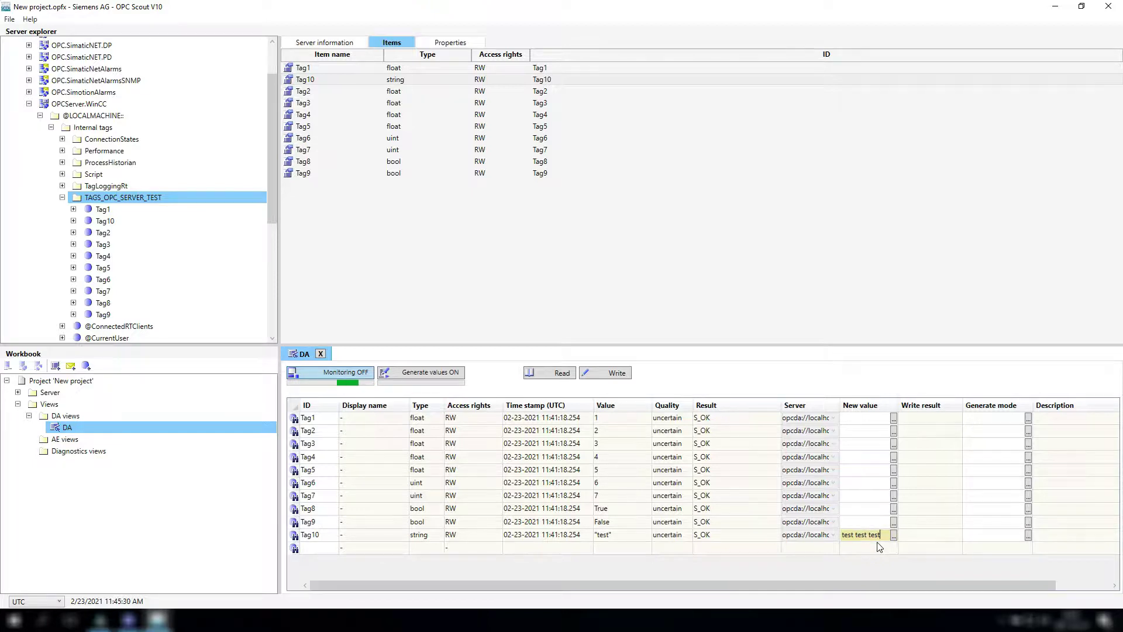
left_click(880, 547)
left_click(894, 536)
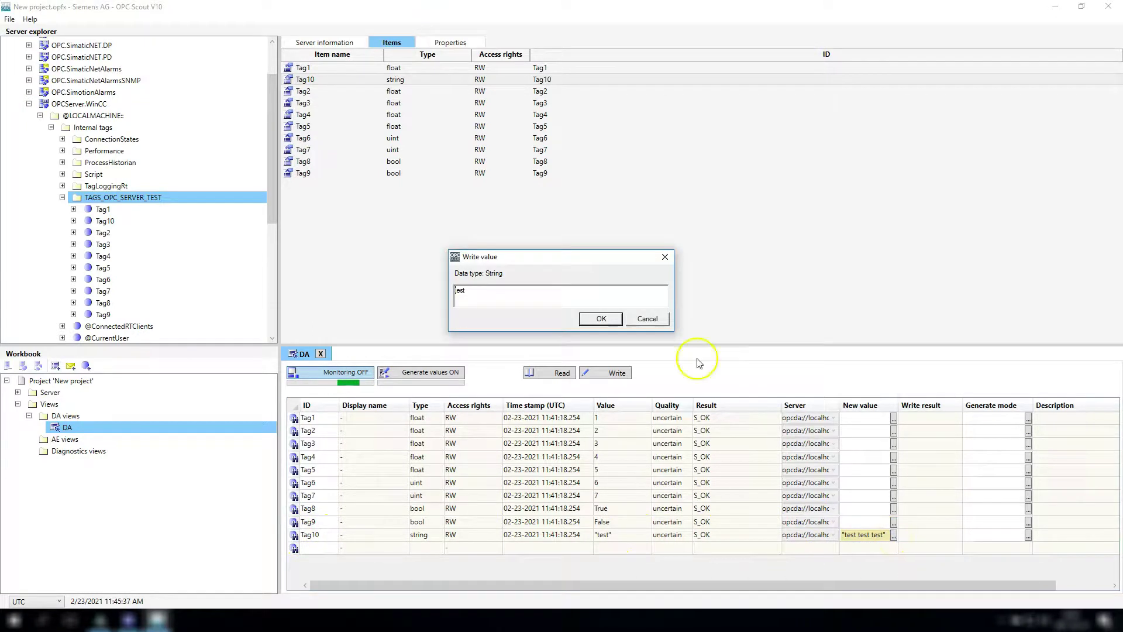
left_click(645, 320)
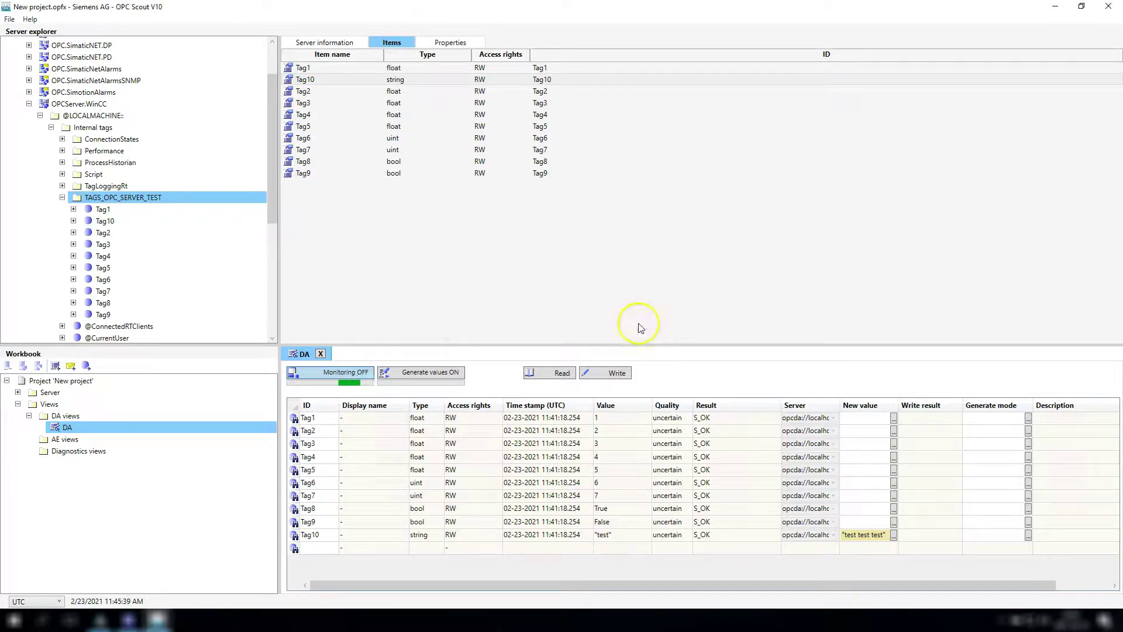
left_click(624, 375)
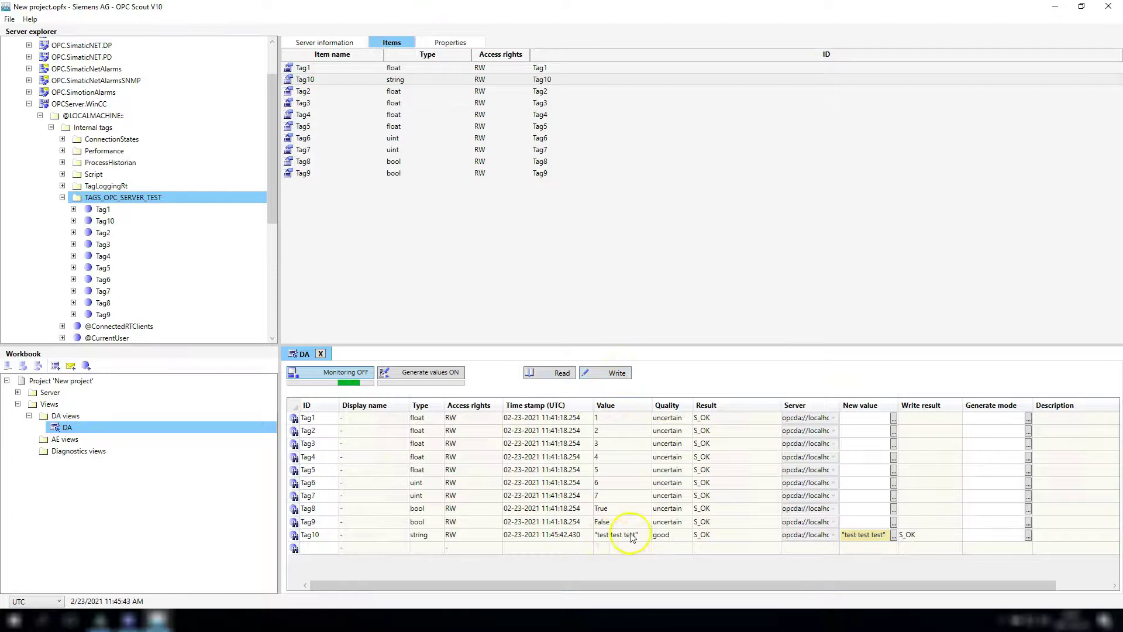
Switch to WinCC Configuration Studio and check the runtime value of Tag10.
left_click(129, 619)
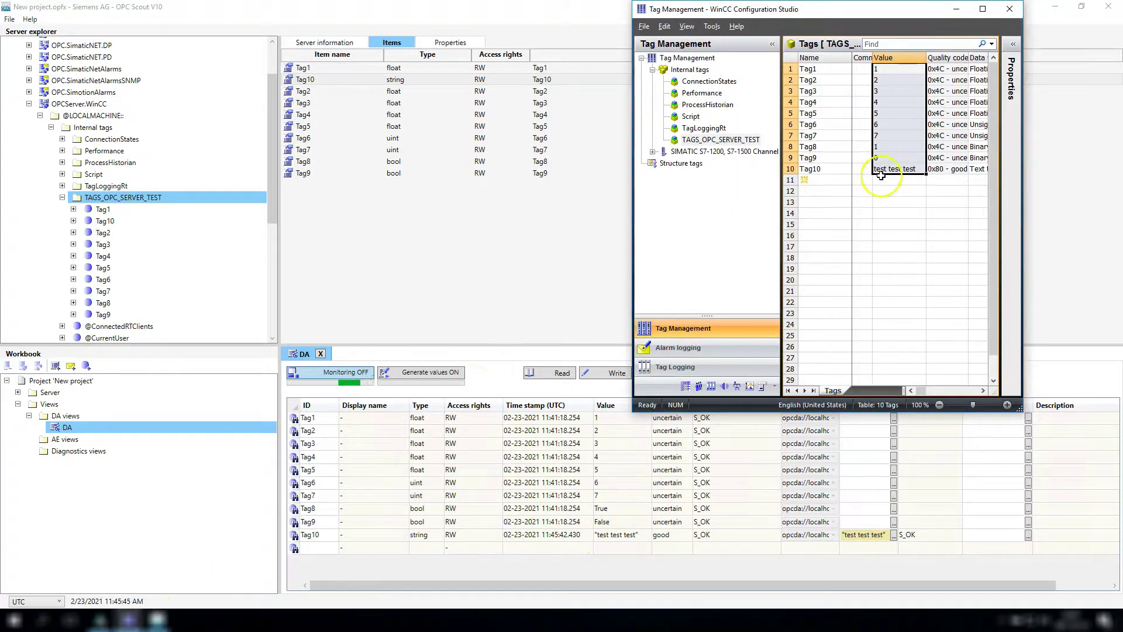
left_click(895, 168)
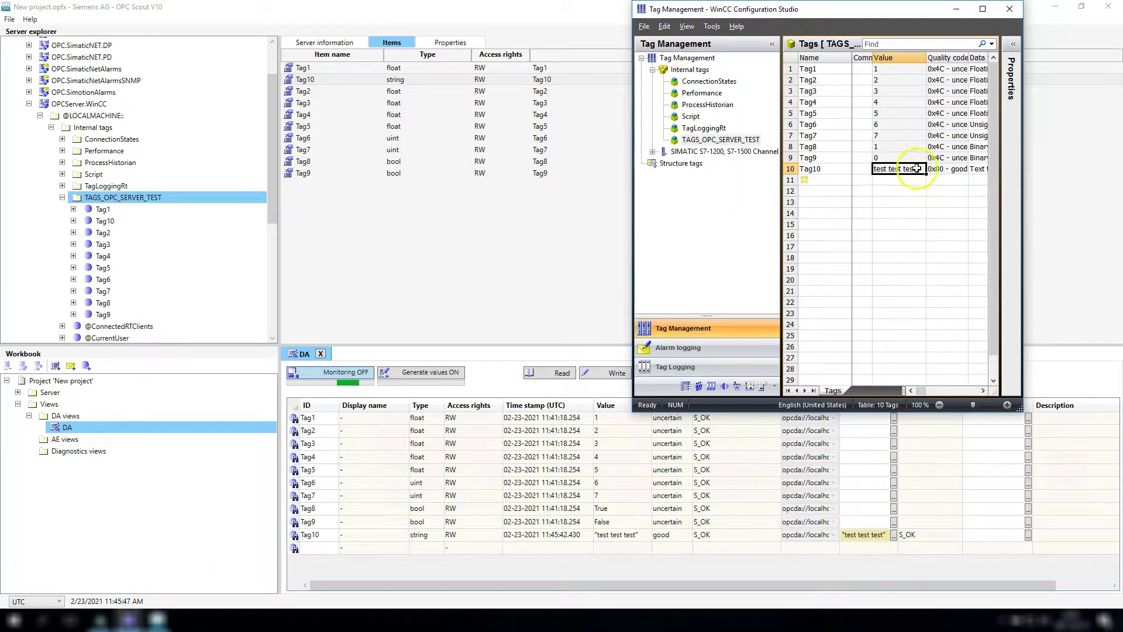
Return to OPC Scout, set Tag1's new value to 999 in the DA view and write it to the server.
left_click(860, 443)
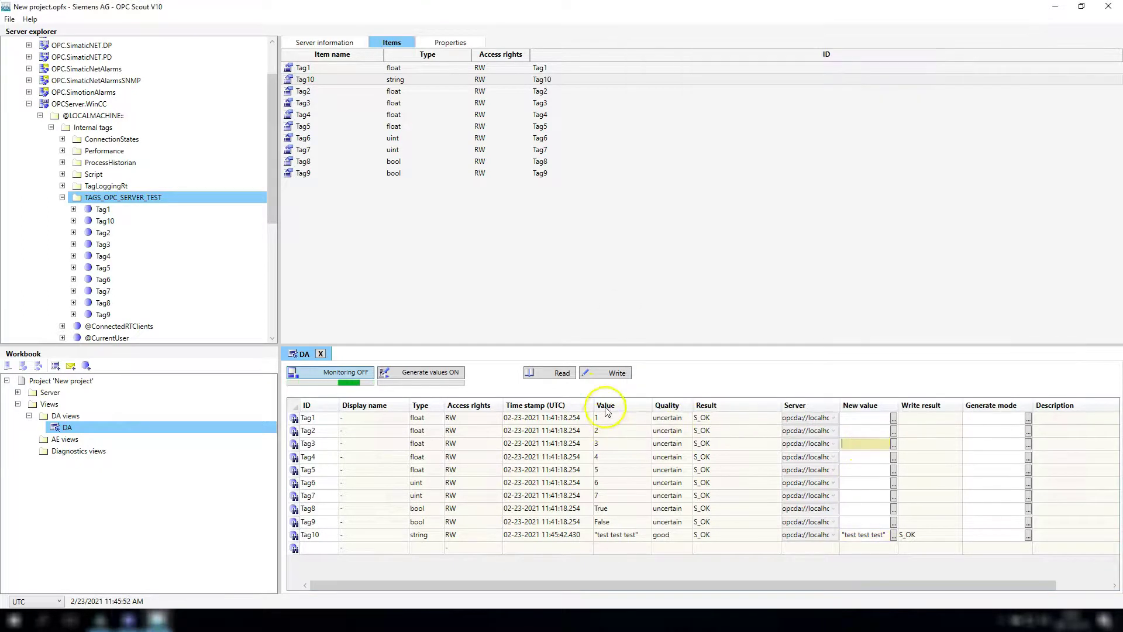
left_click(874, 420)
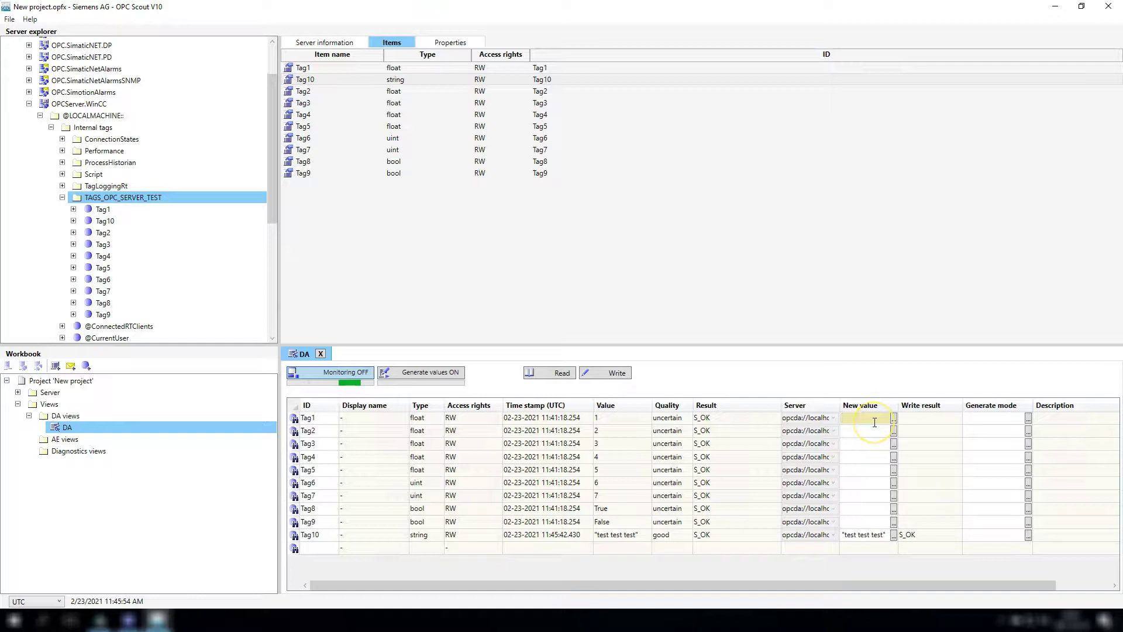
type("999")
key("Return")
left_click(605, 374)
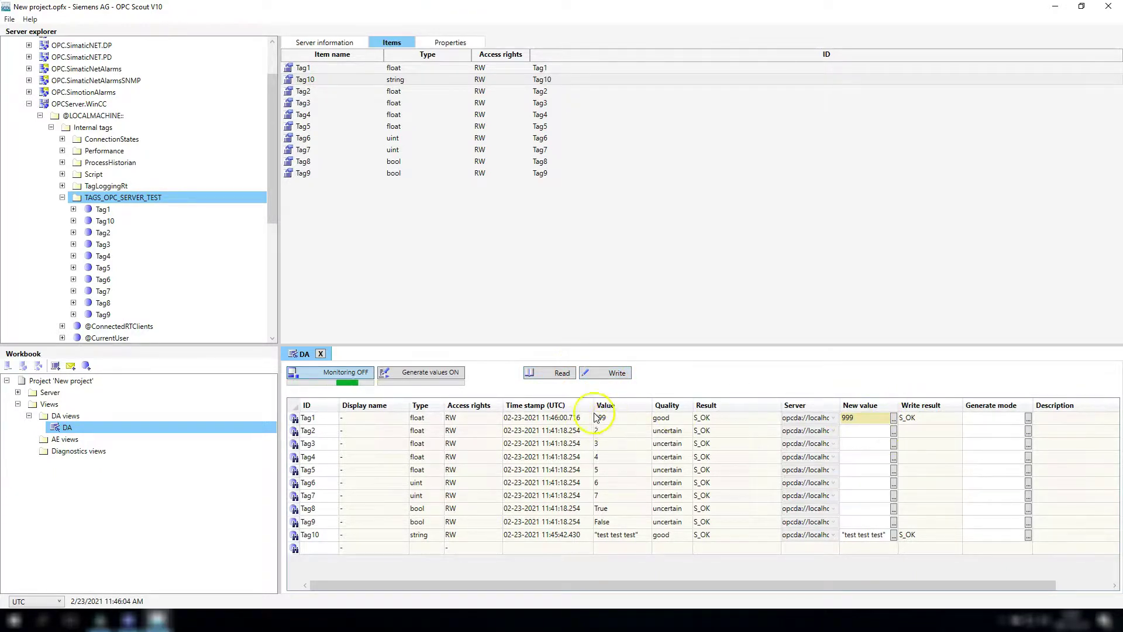
Switch to WinCC Configuration Studio and check the runtime value of Tag1.
left_click(129, 619)
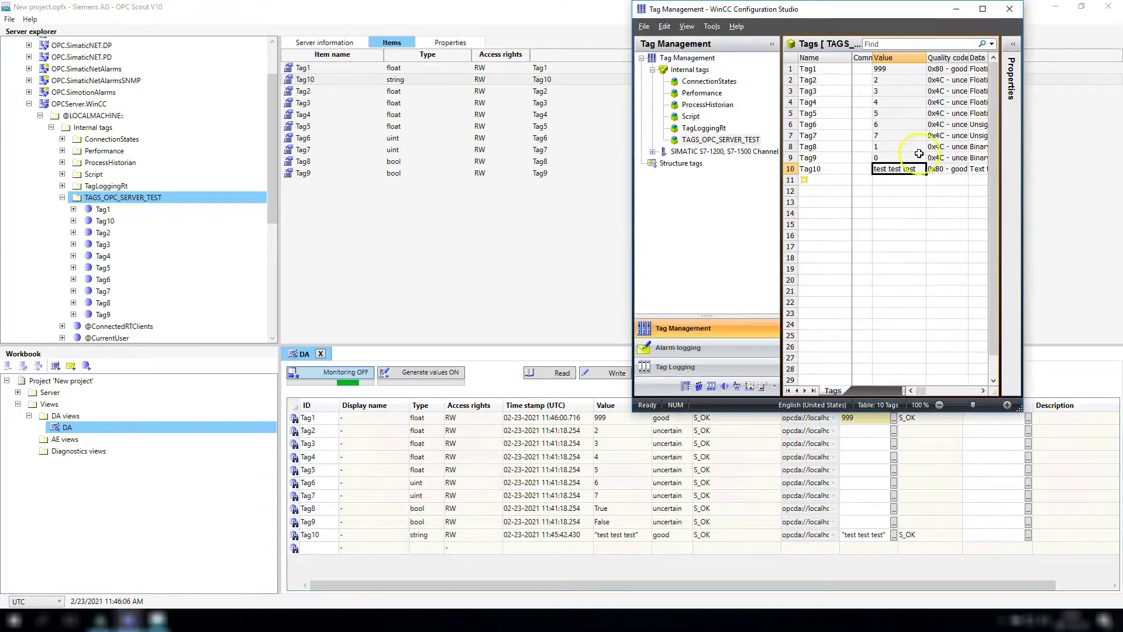
left_click(902, 69)
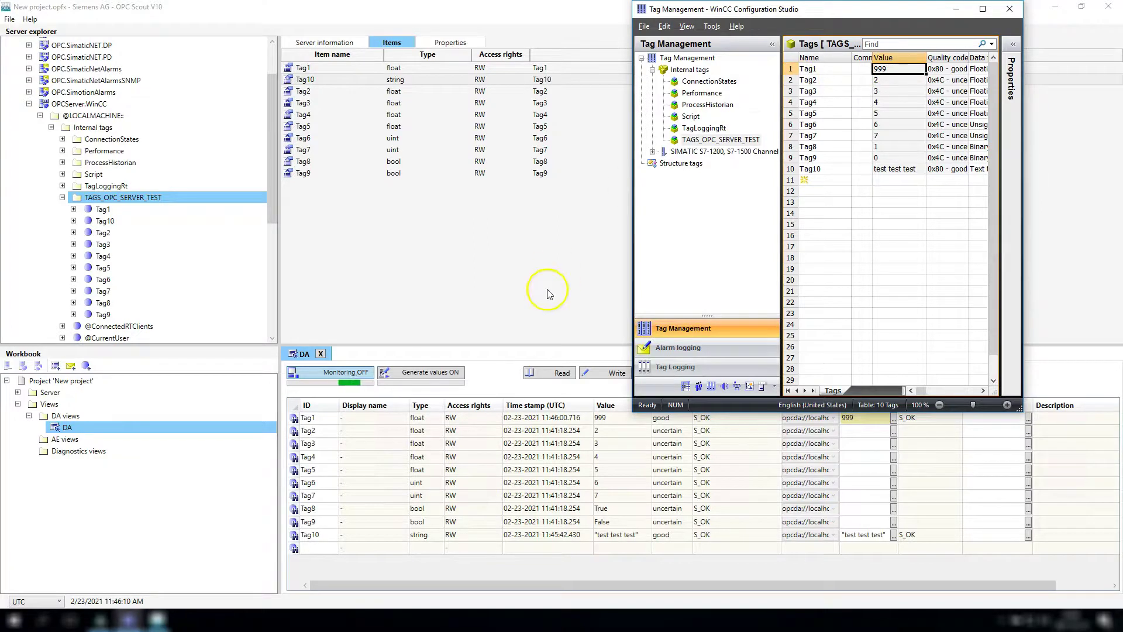
left_click(338, 374)
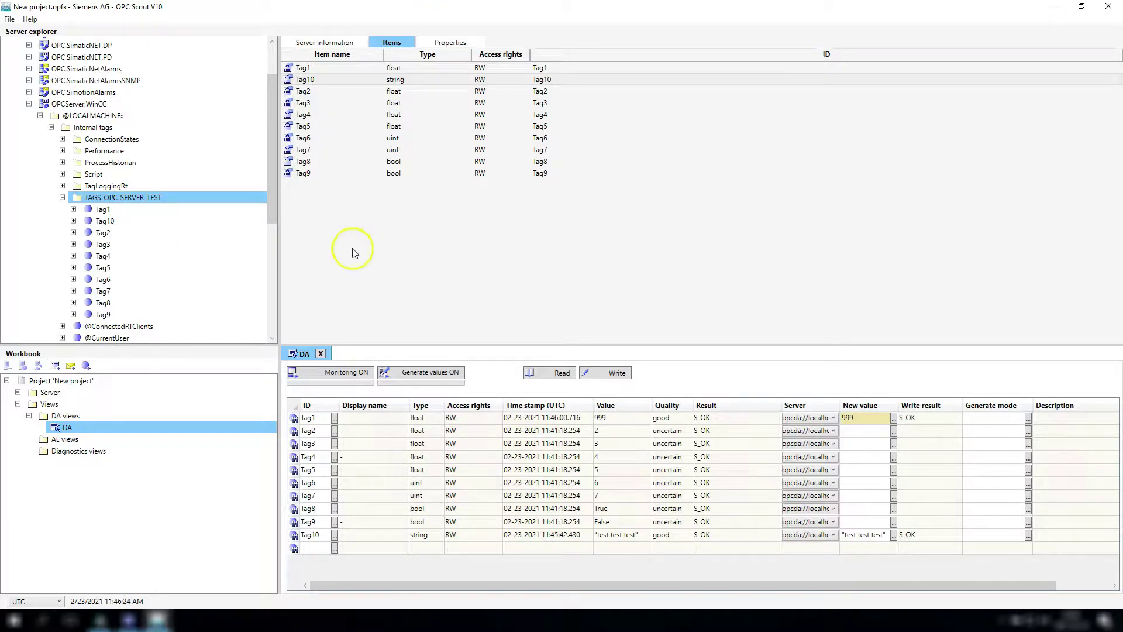
left_click_drag(278, 162, 199, 162)
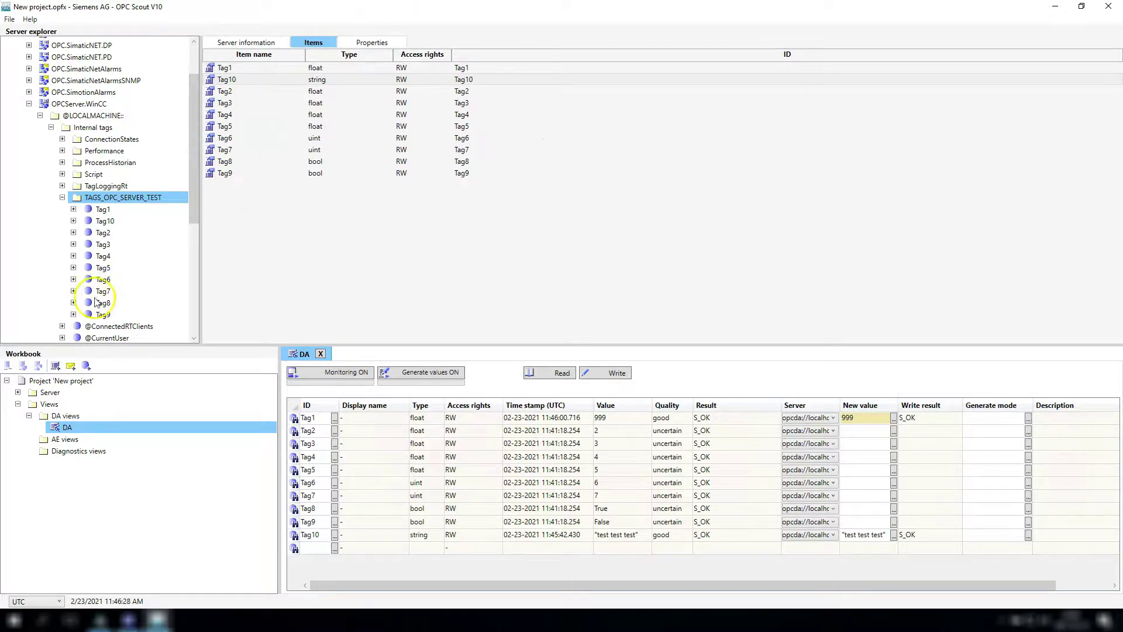
scroll(132, 264, "down", 2)
left_click(126, 242)
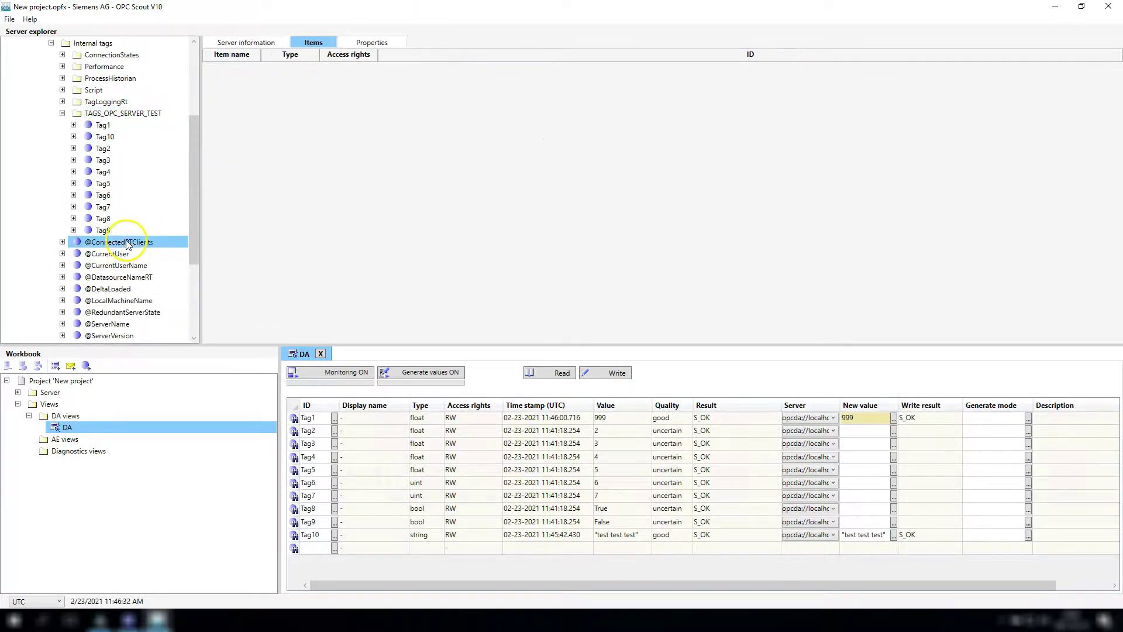
scroll(134, 202, "down", 2)
left_click_drag(107, 267, 315, 553)
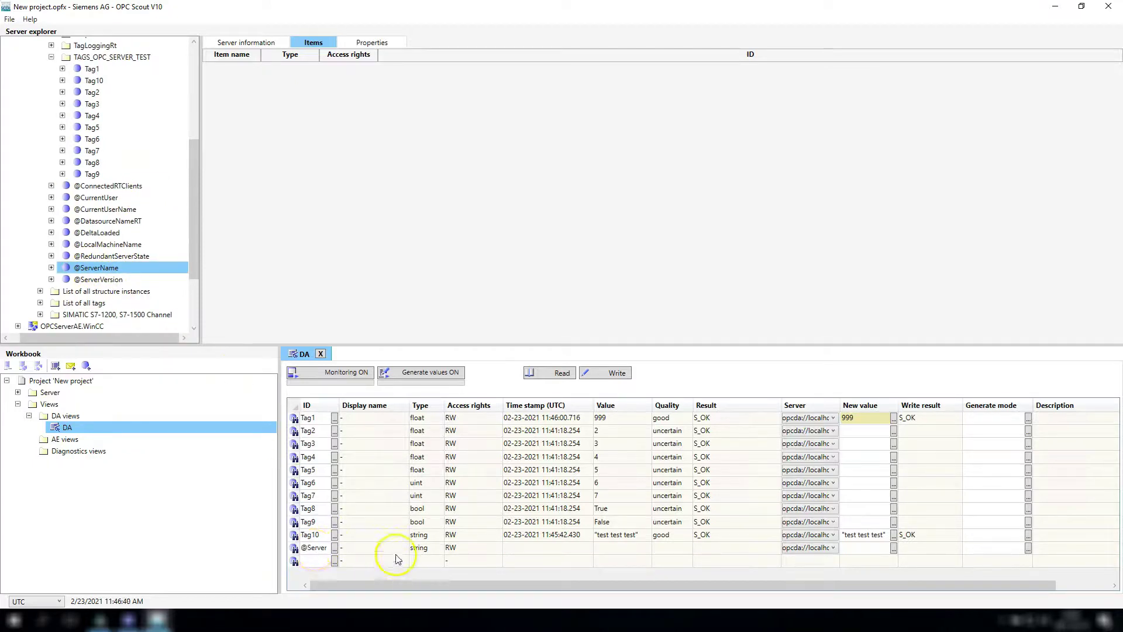
left_click(345, 373)
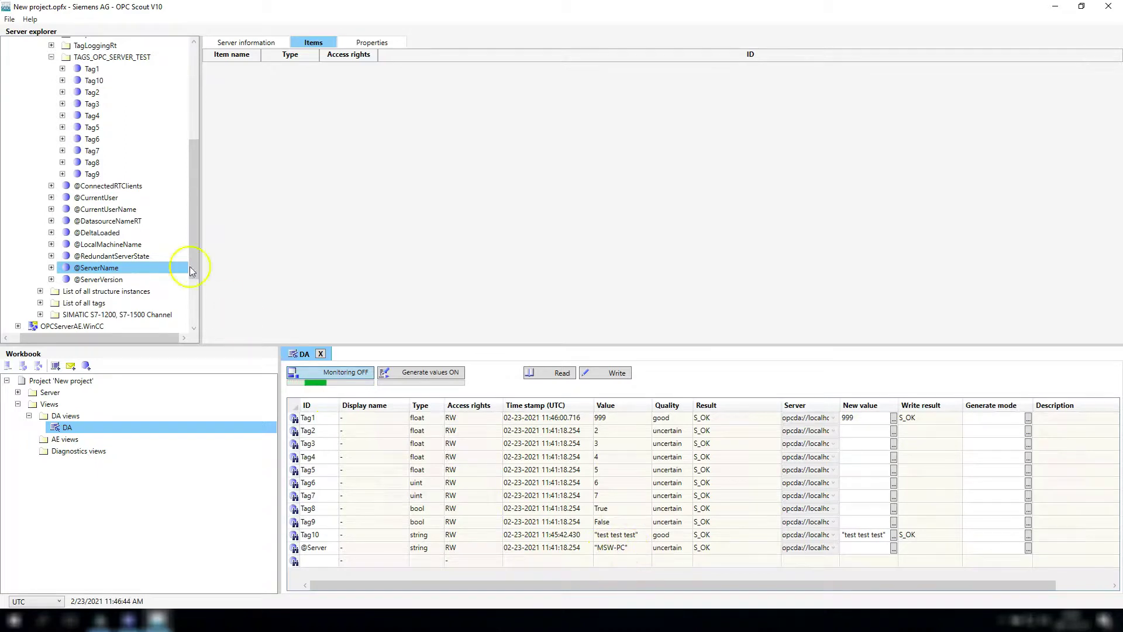
Expand the SIMATIC S7-1200, S7-1500 Channel through OMS+ to the tags of the PLCSIMADV connection.
scroll(140, 187, "down", 1)
left_click(90, 288)
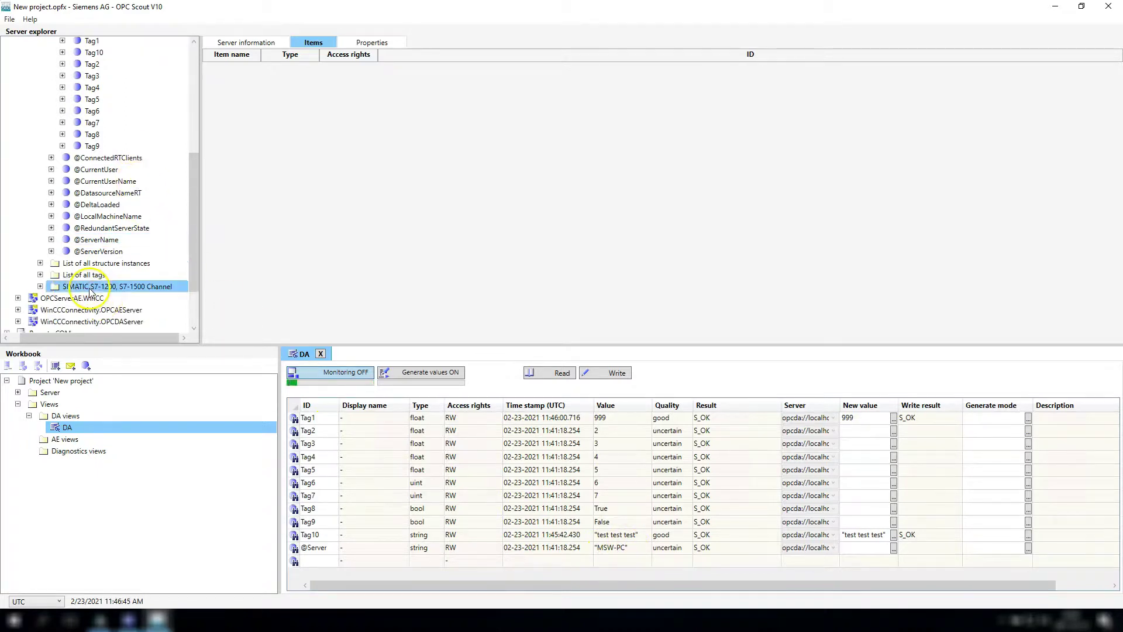
left_click(40, 286)
double_click(102, 242)
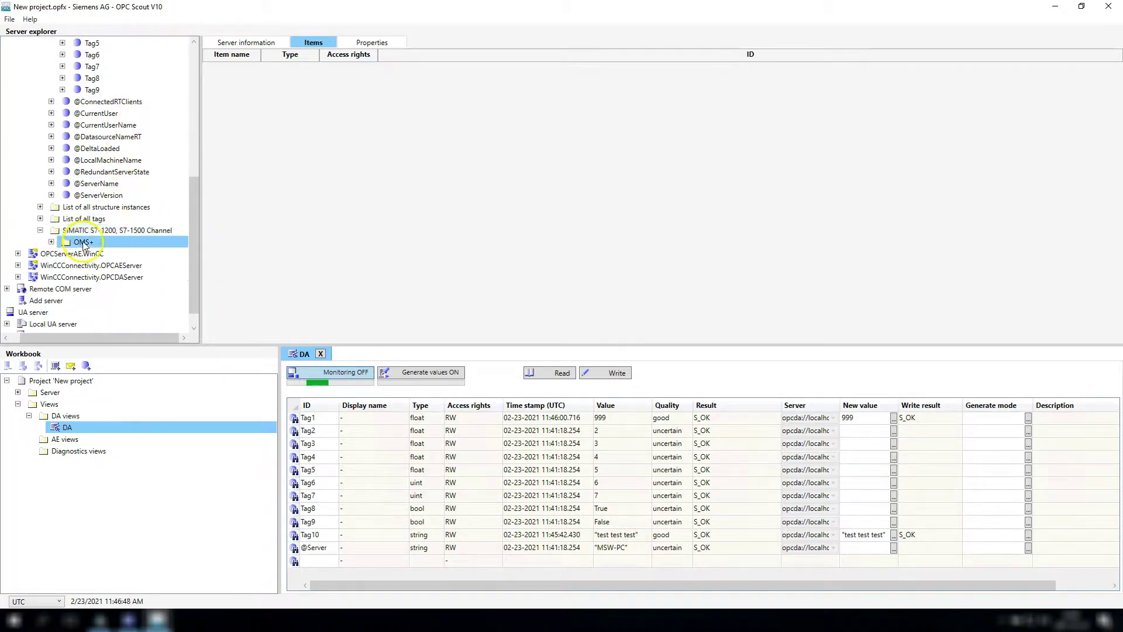
double_click(105, 254)
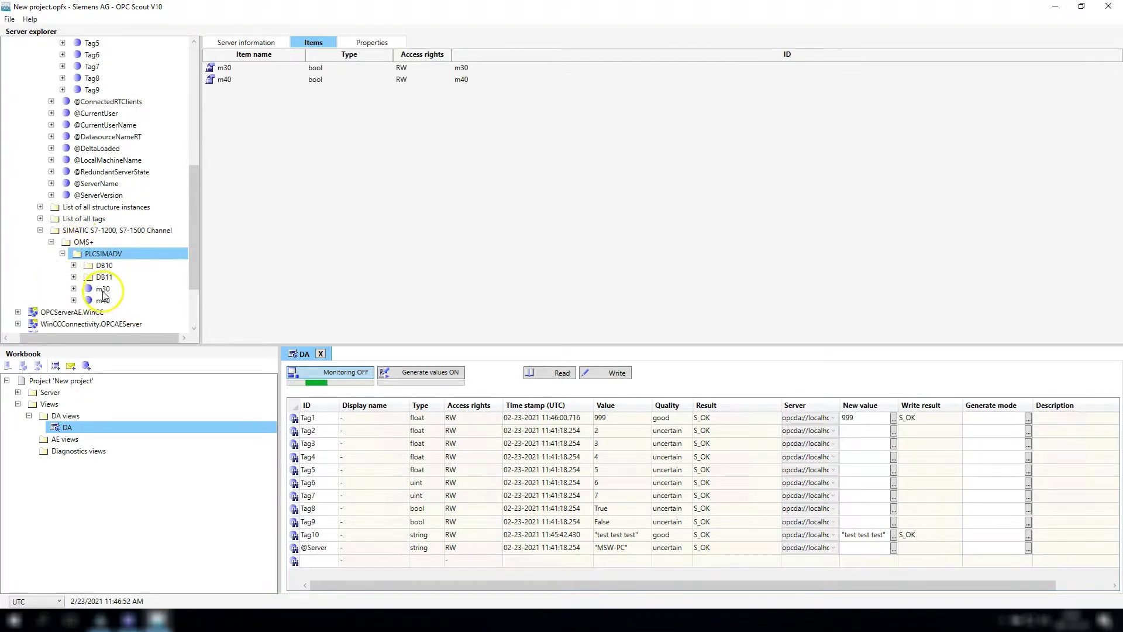
Add PLCSIMADV's m30 tag to the DA view and widen the Quality column.
left_click(100, 289)
left_click_drag(103, 289, 314, 567)
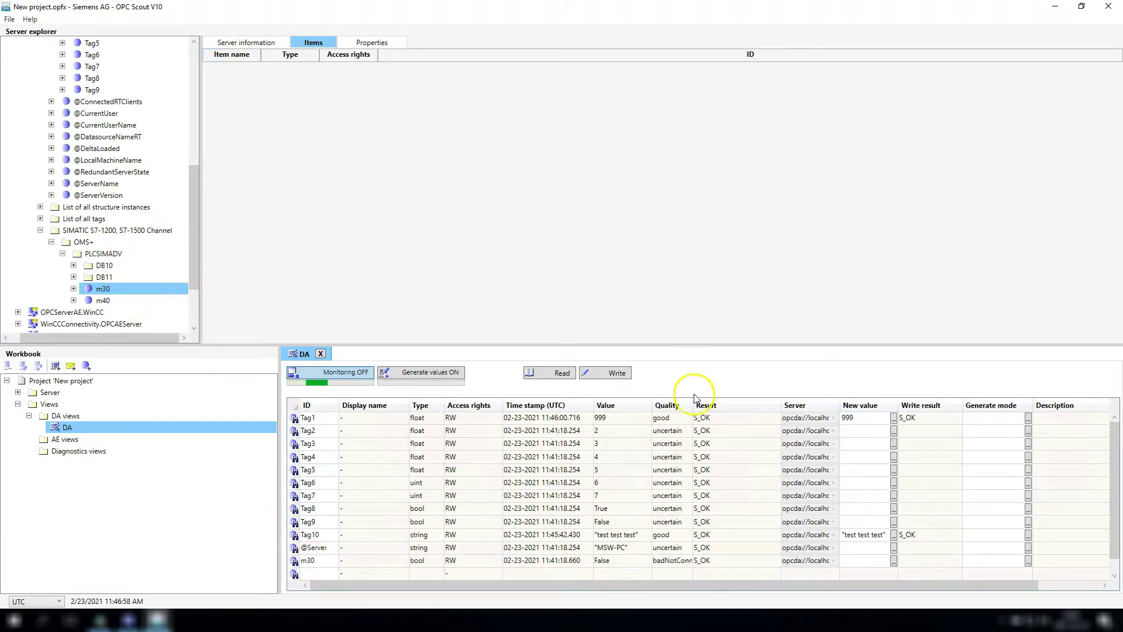
left_click_drag(693, 405, 835, 405)
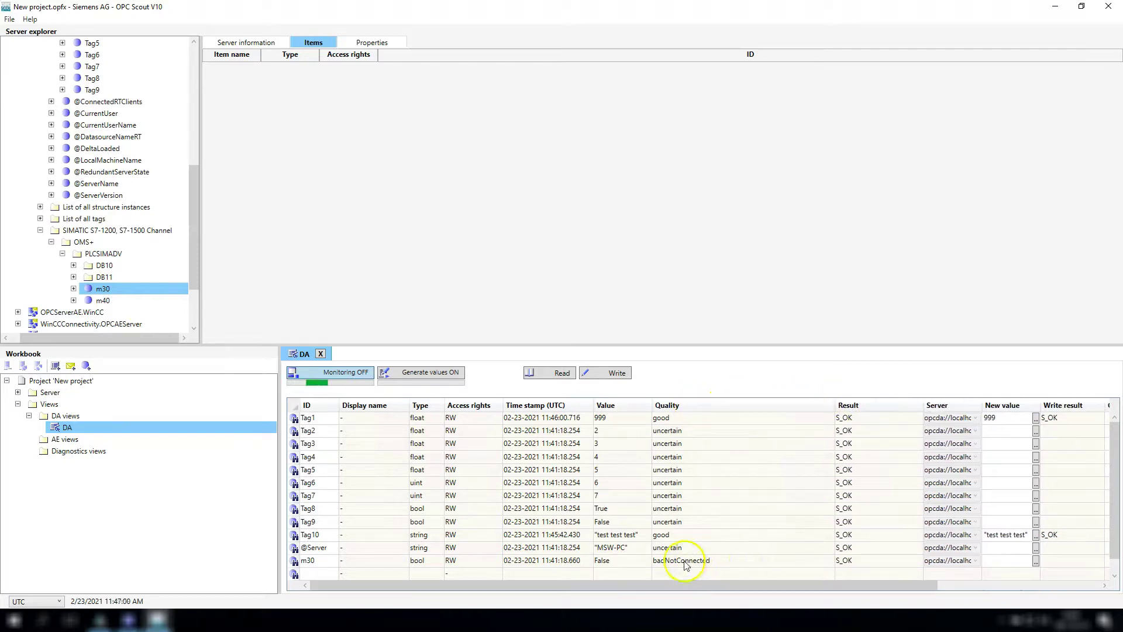